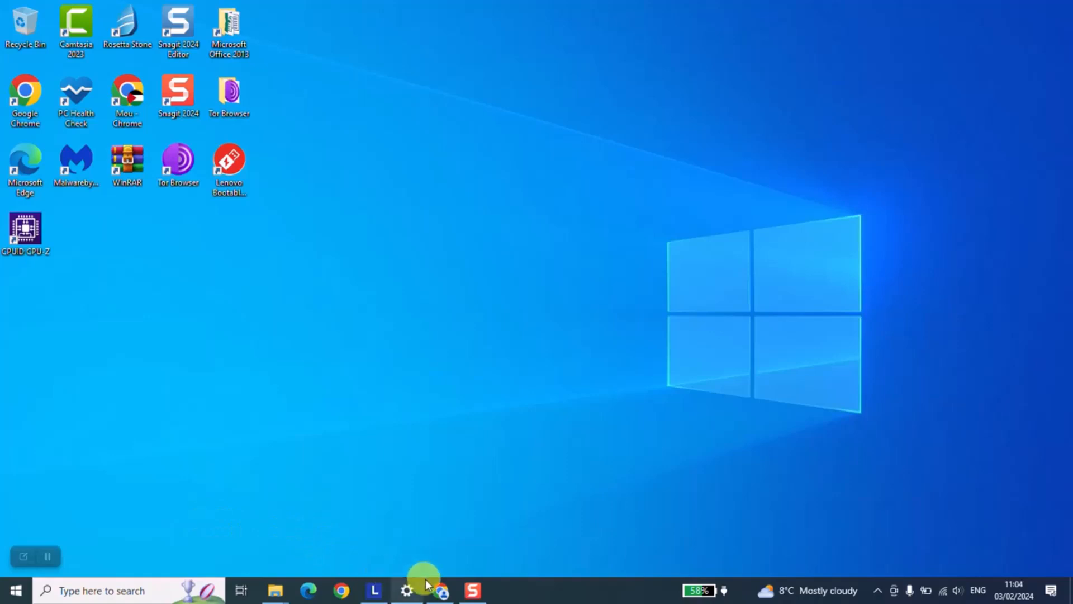
# Search Google in Chrome for 'download windows 10'.
pyautogui.click(428, 586)
pyautogui.write('donl')
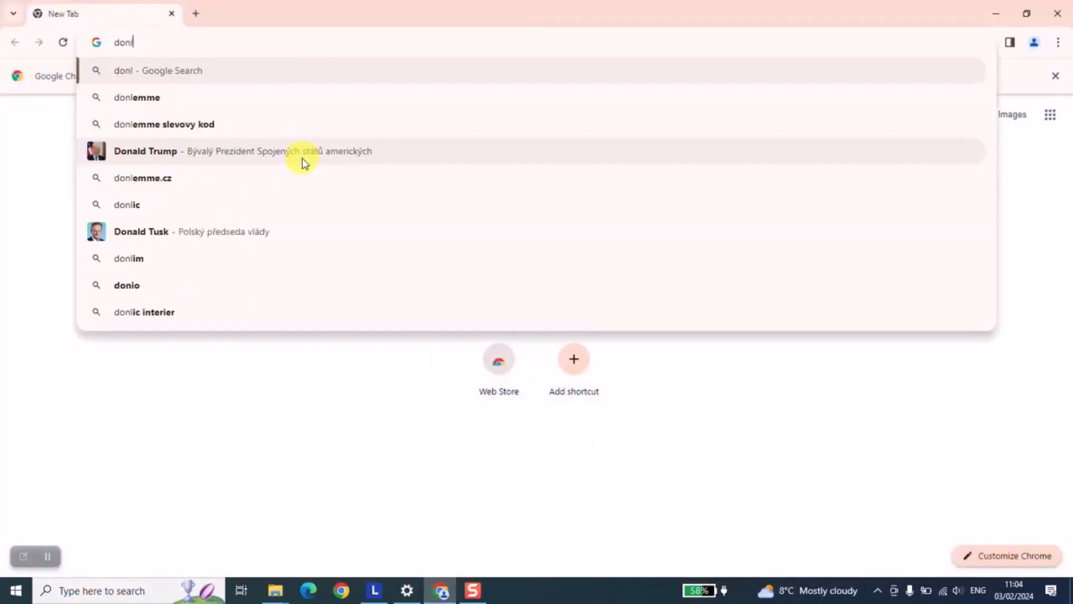
pyautogui.write('w')
pyautogui.press('BackSpace')
pyautogui.press('BackSpace')
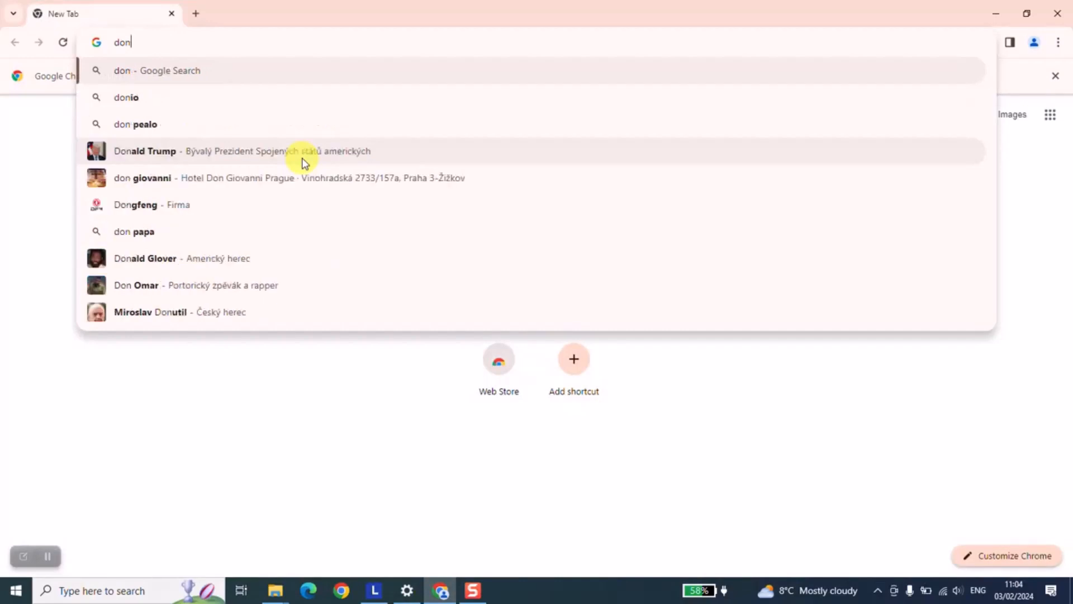
pyautogui.write('wnload')
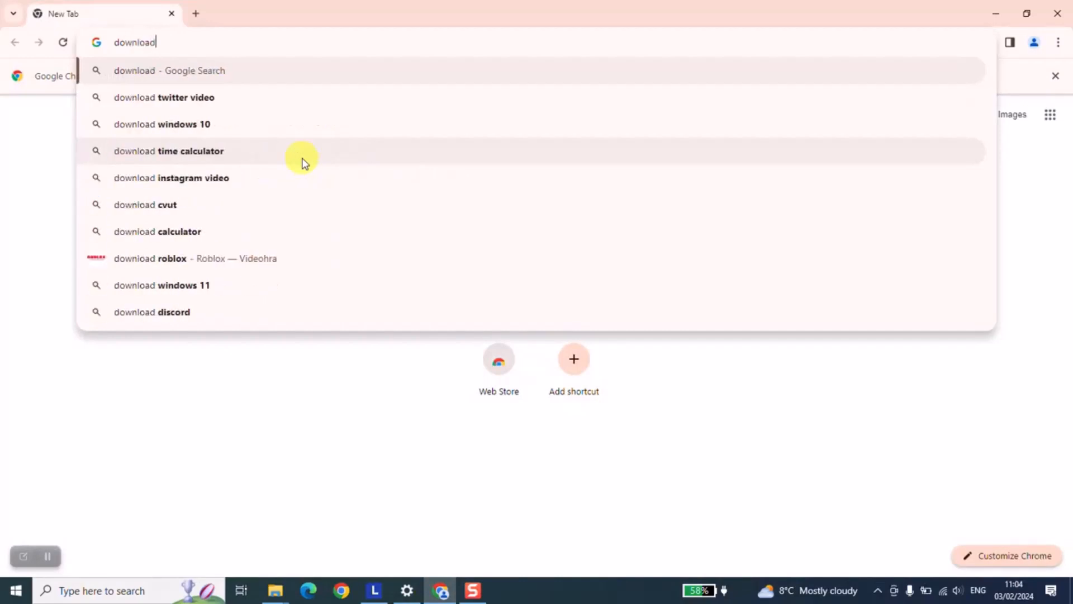
pyautogui.write(' windows 10')
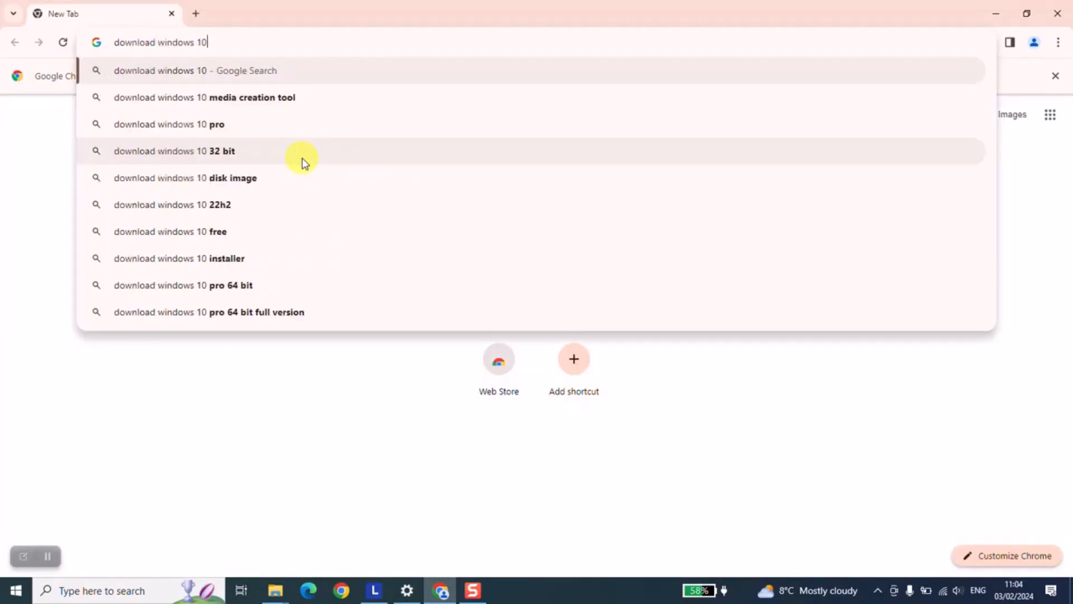
pyautogui.press('Return')
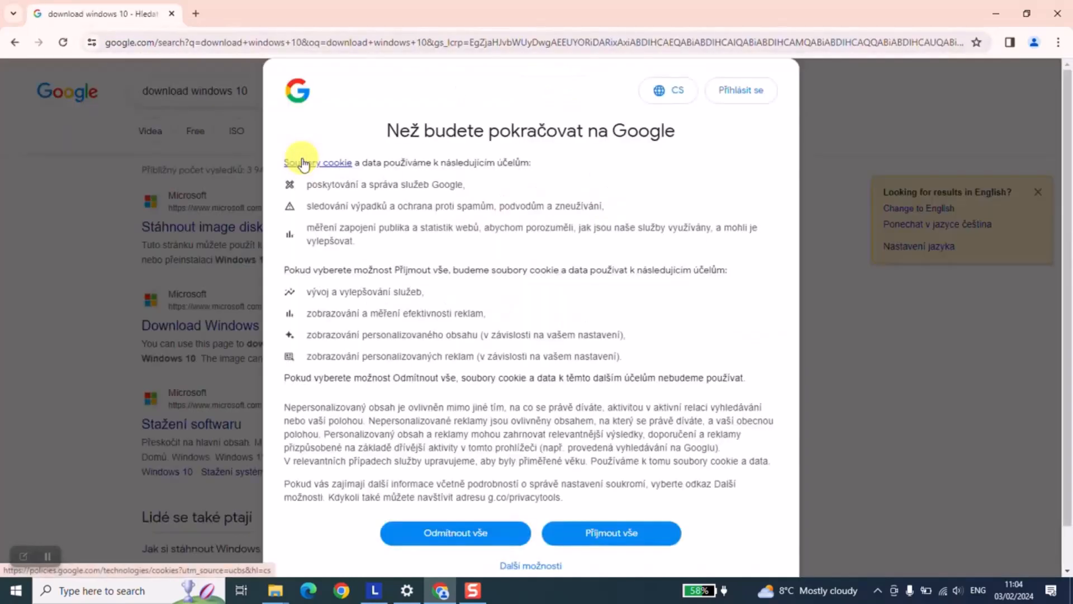
# Accept Google's cookies and scroll to the Windows 10 ISO download result.
pyautogui.click(613, 536)
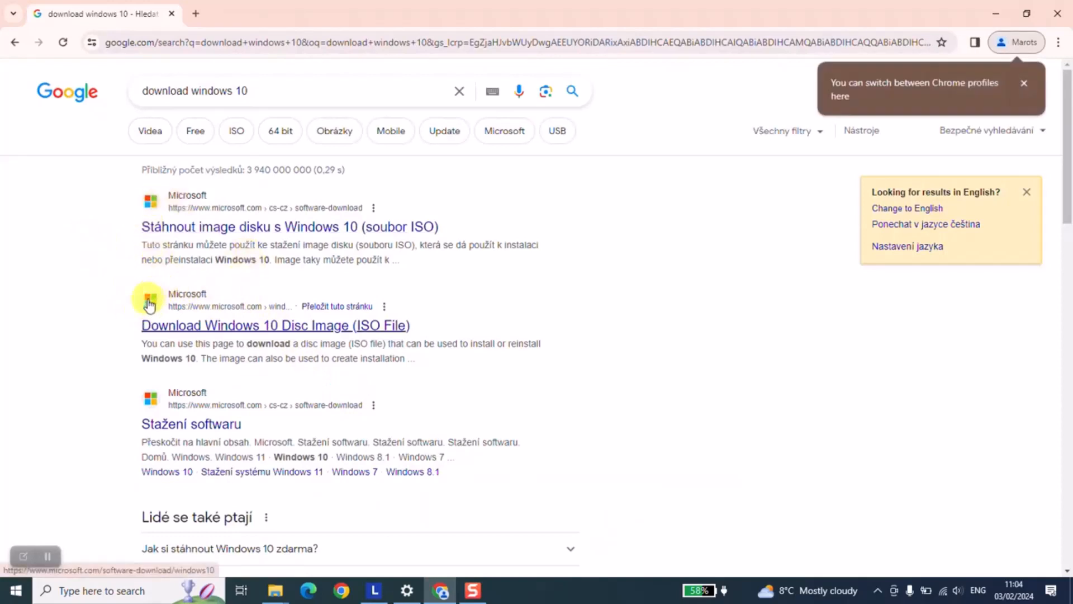
pyautogui.scroll(-1, 167, 310)
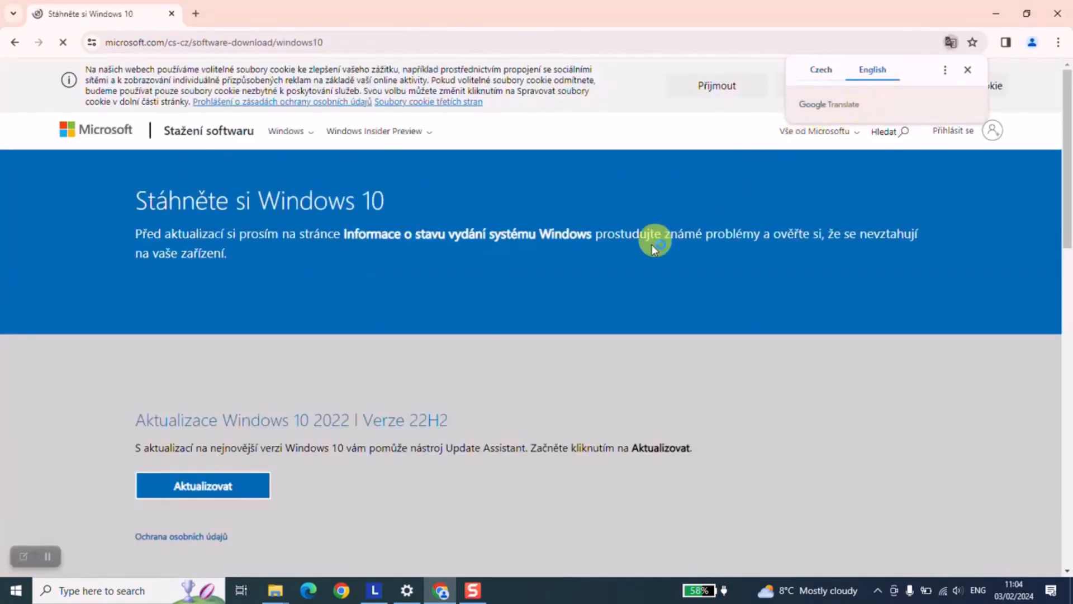
# Translate the Microsoft download page into English and accept its cookies.
pyautogui.click(621, 349)
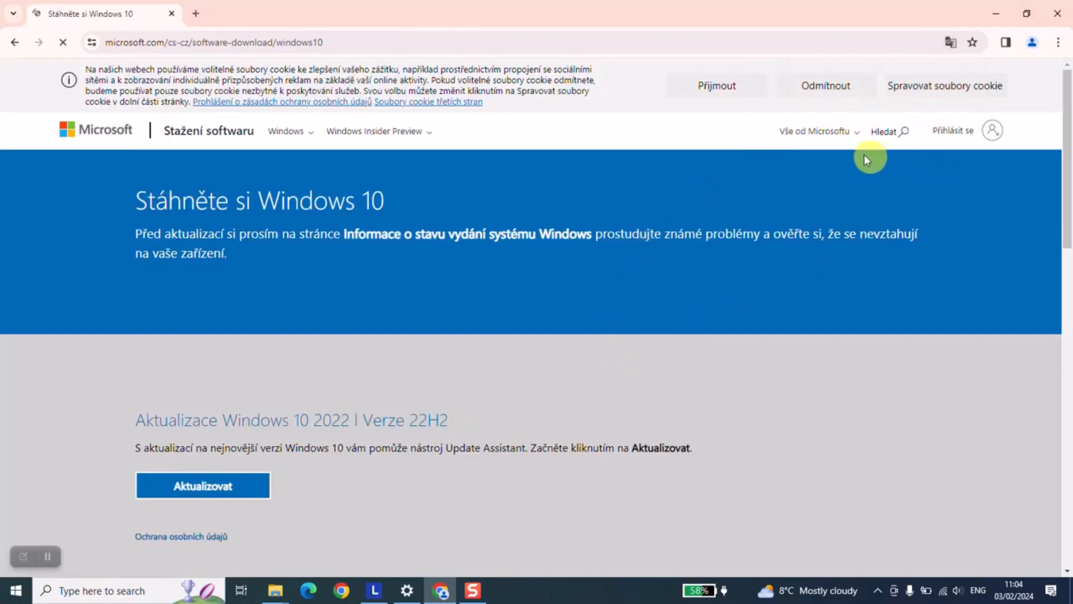
pyautogui.click(747, 88)
pyautogui.scroll(-3, 582, 255)
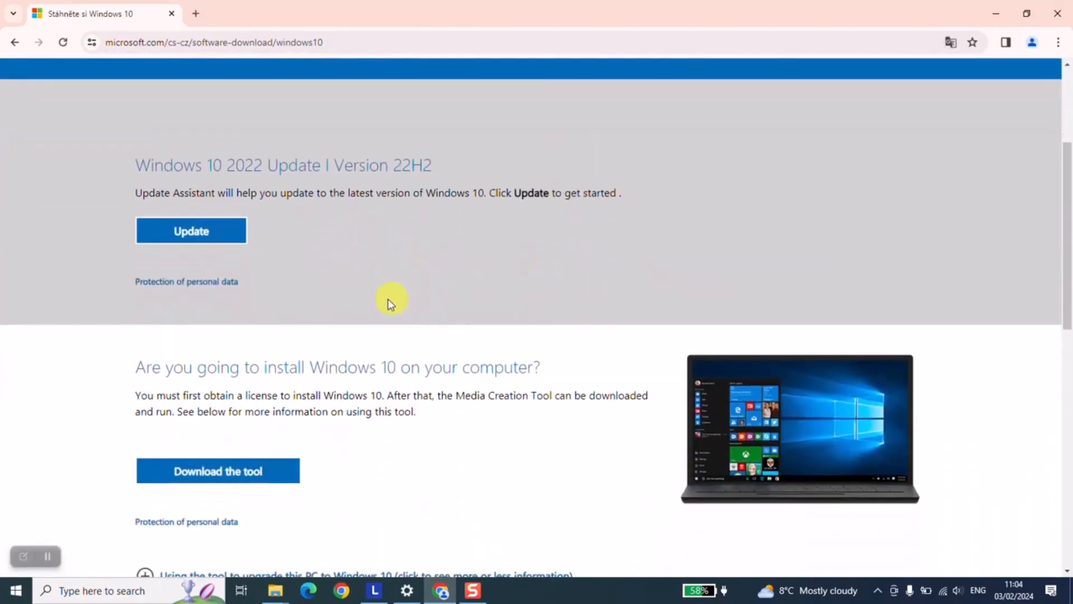
pyautogui.scroll(-1, 367, 301)
pyautogui.scroll(1, 368, 302)
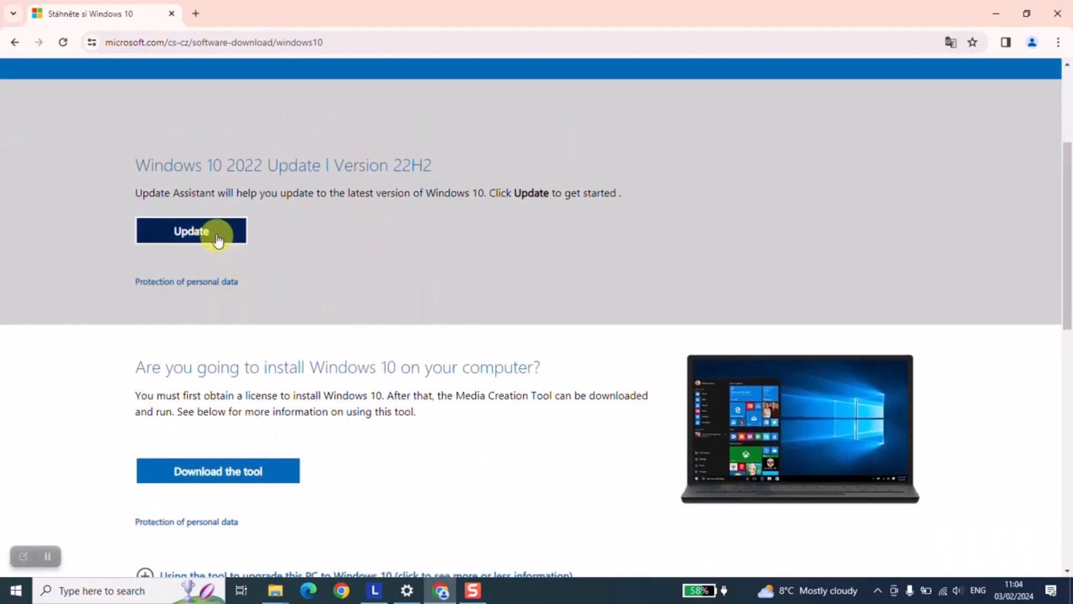
pyautogui.scroll(-3, 224, 234)
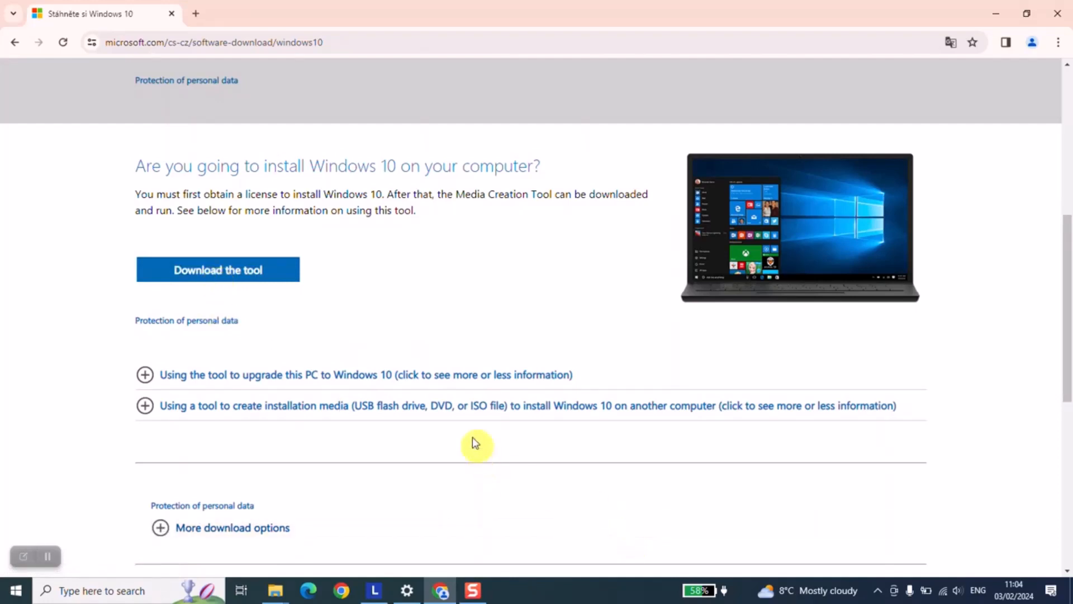
pyautogui.scroll(-1, 447, 418)
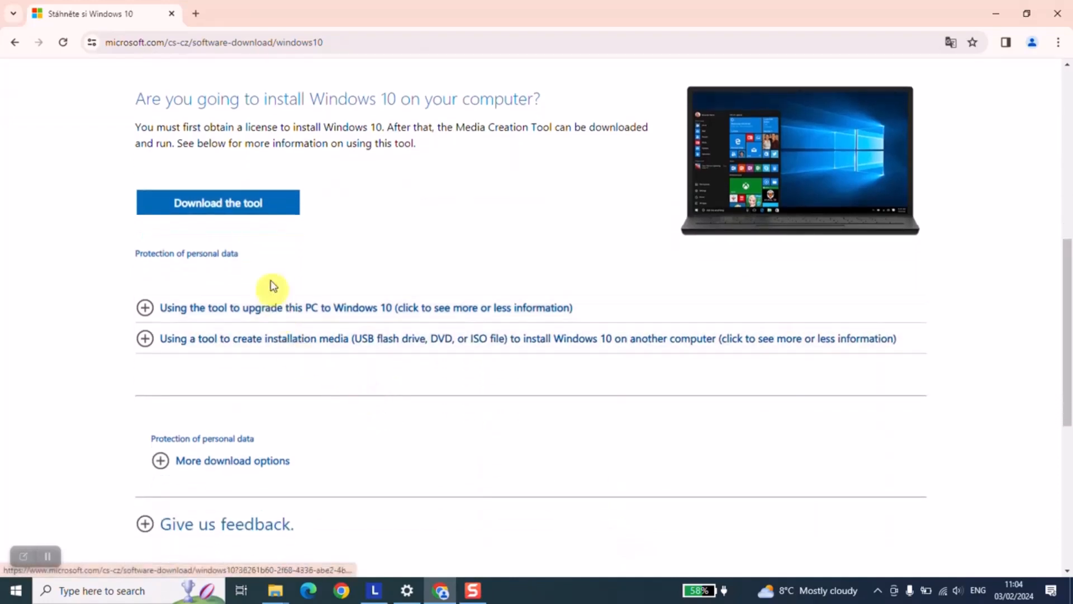
# Download the Media Creation Tool, expand the installation-media info and show recent downloads.
pyautogui.click(260, 206)
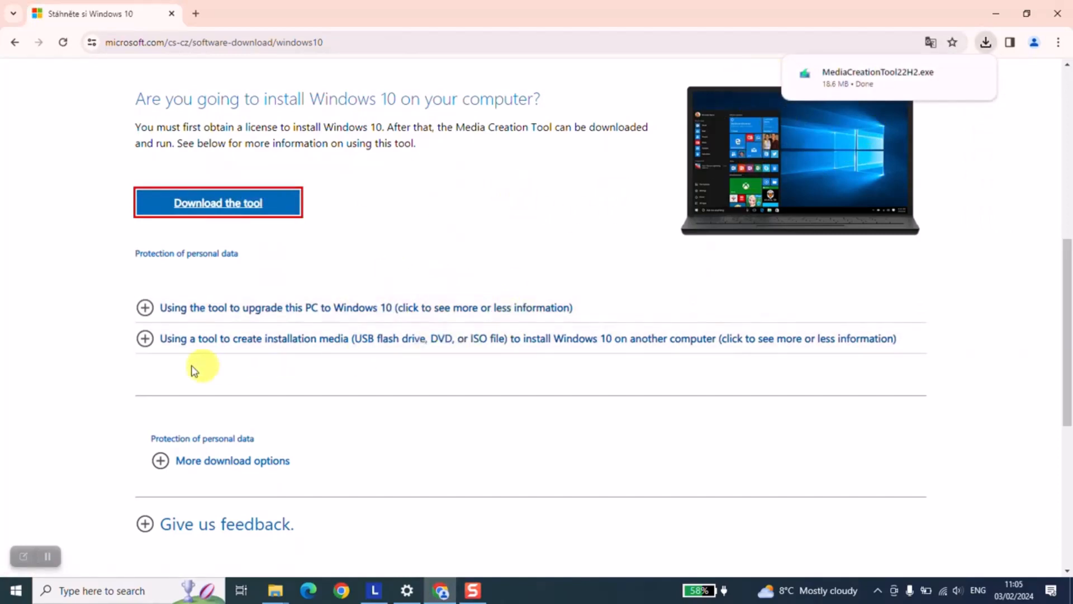
pyautogui.click(145, 339)
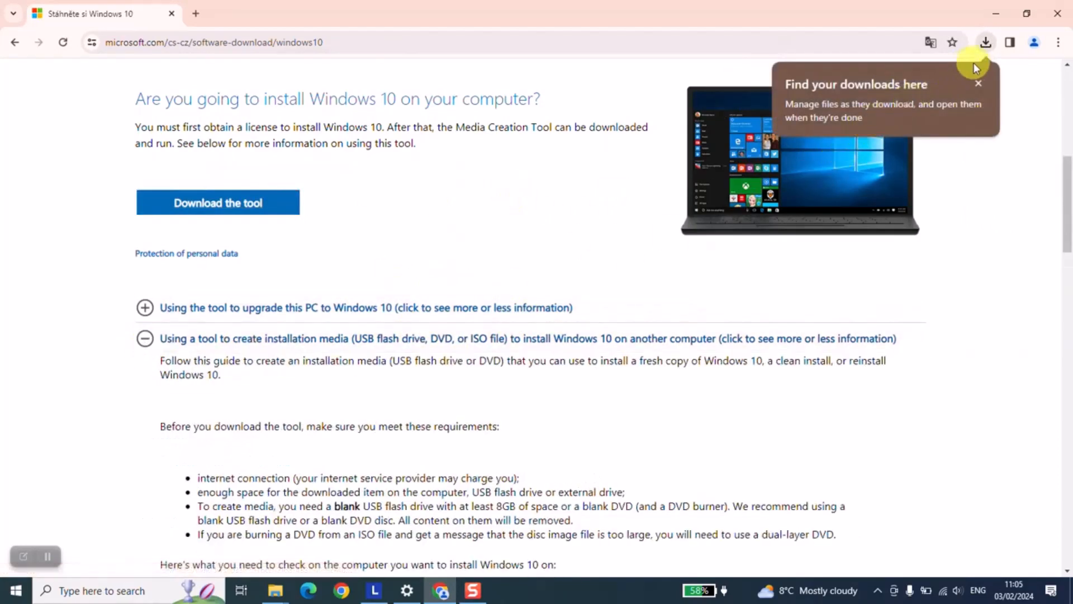
pyautogui.click(985, 44)
# Run the downloaded MediaCreationTool22H2.exe and move its Setup window aside.
pyautogui.click(895, 103)
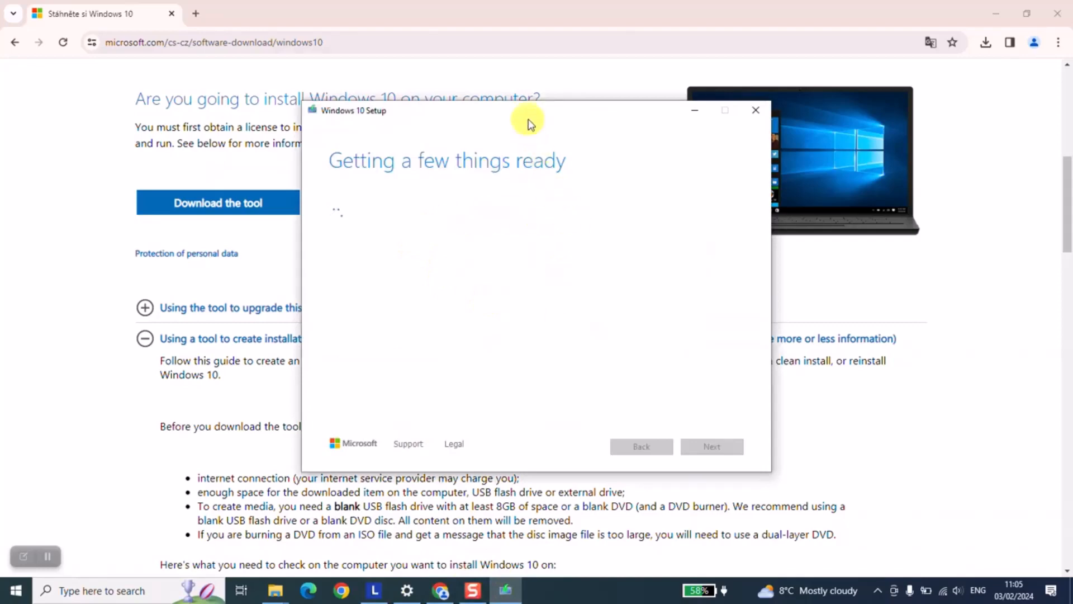
pyautogui.moveTo(528, 119); pyautogui.dragTo(589, 88)
pyautogui.scroll(-12, 139, 390)
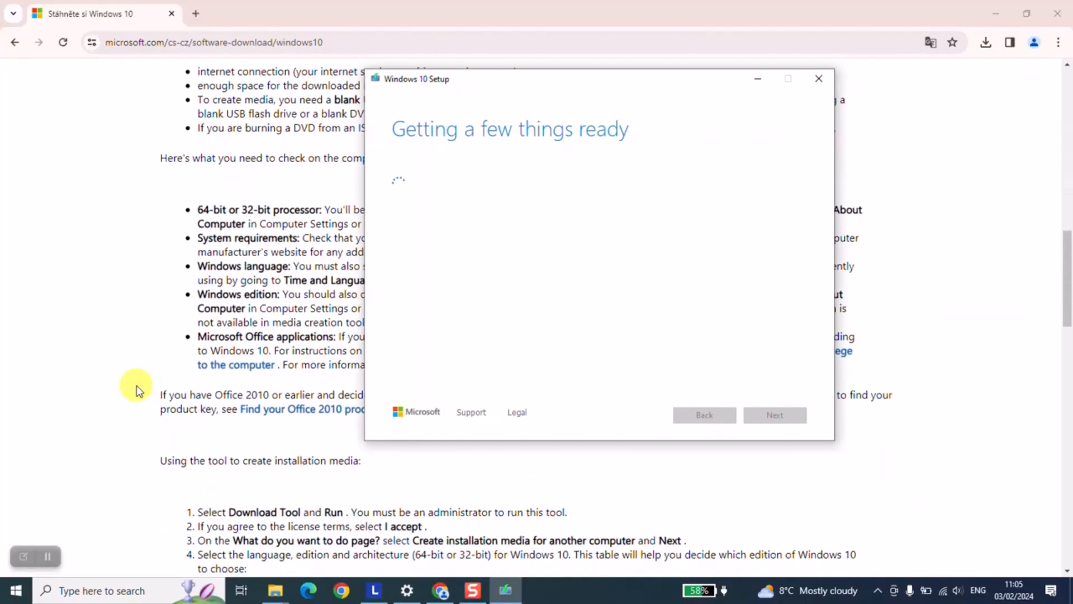
pyautogui.scroll(-1, 139, 390)
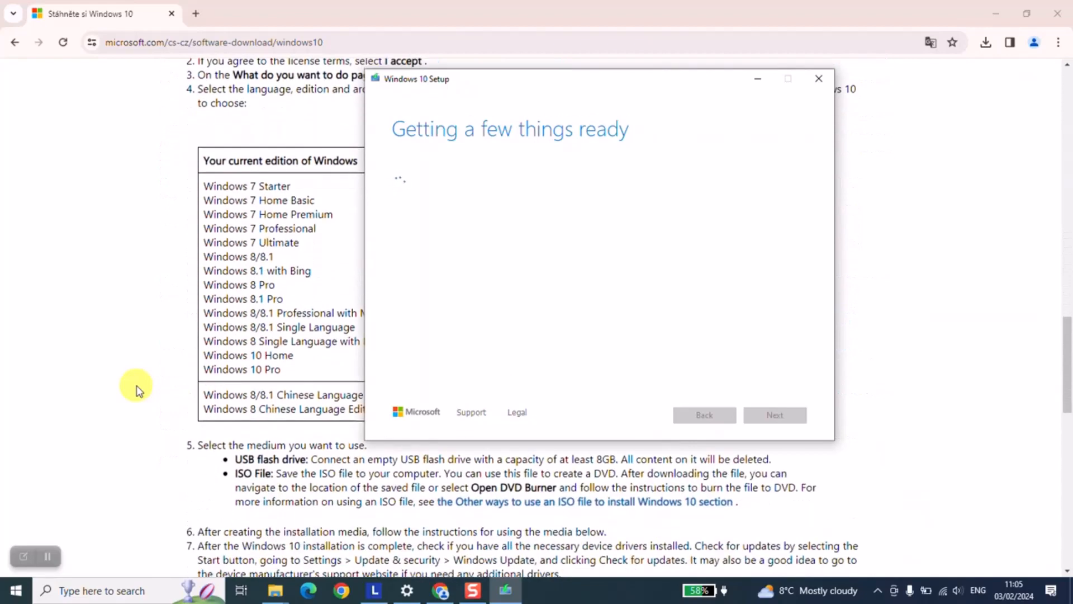
pyautogui.scroll(1, 138, 390)
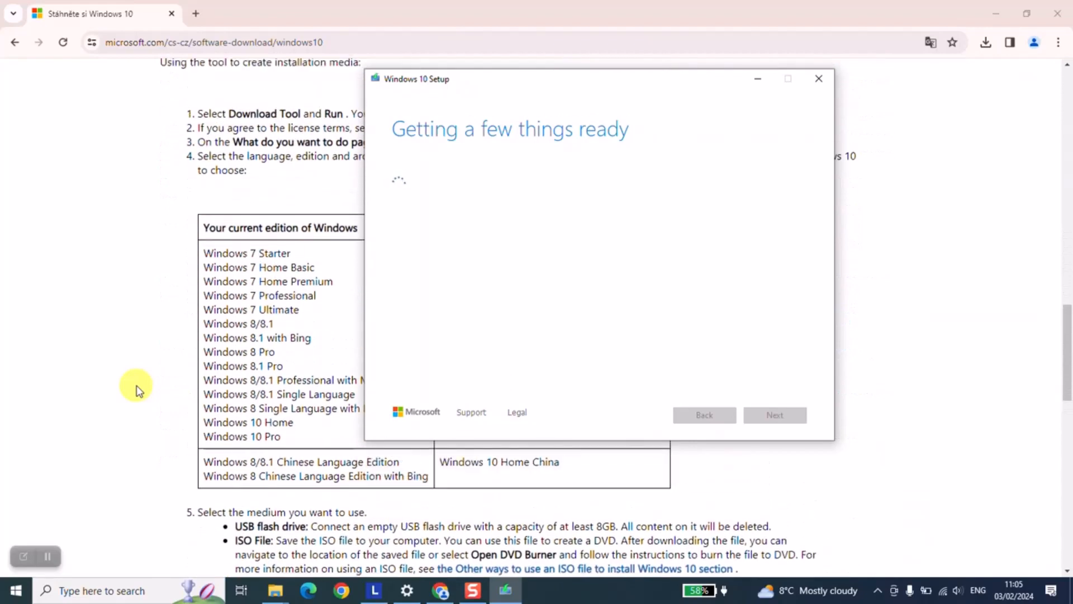
pyautogui.scroll(-6, 138, 391)
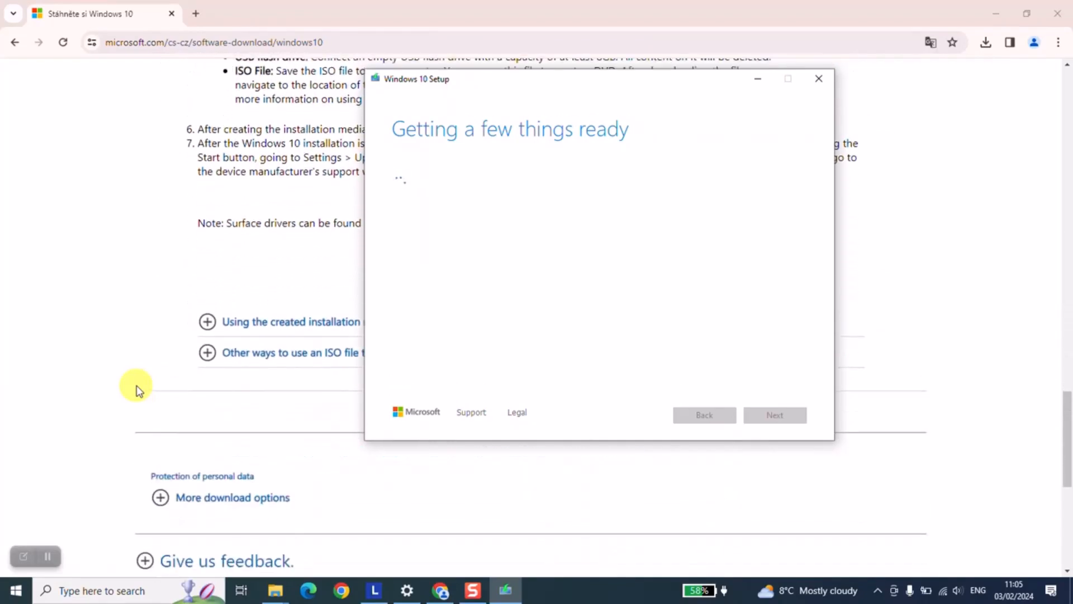
pyautogui.scroll(1, 139, 390)
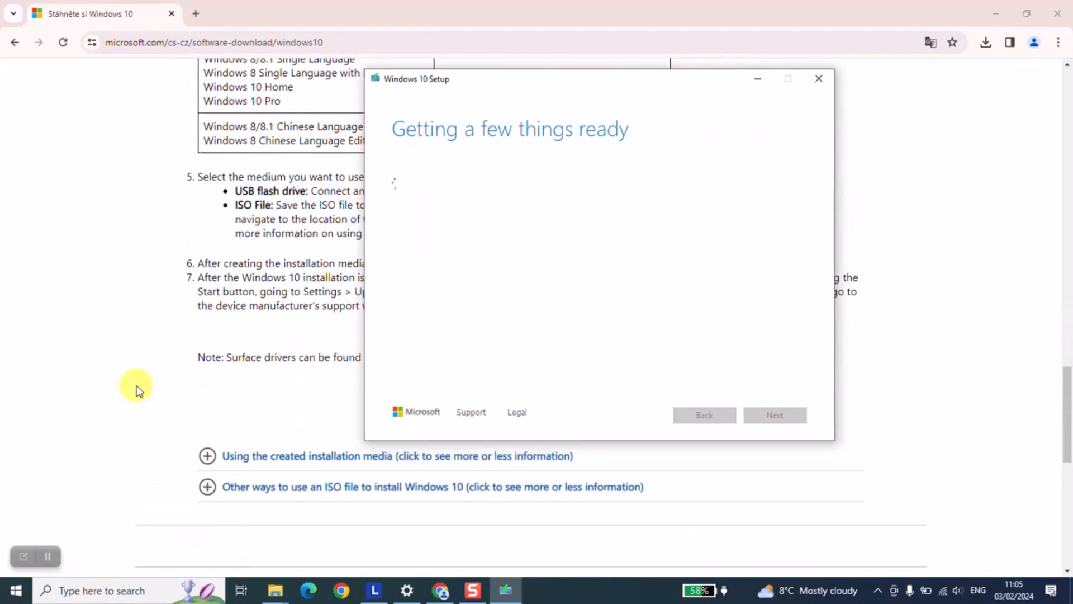
# Expand the page's section on other ISO uses and bring the Setup window back.
pyautogui.click(208, 495)
pyautogui.scroll(-8, 269, 484)
pyautogui.click(505, 589)
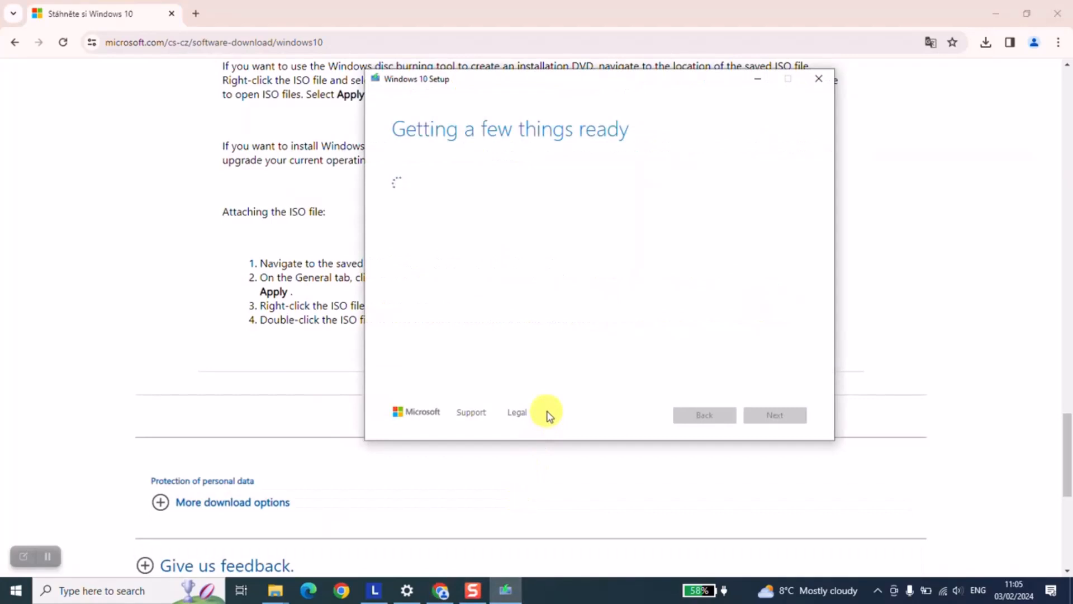
pyautogui.click(47, 556)
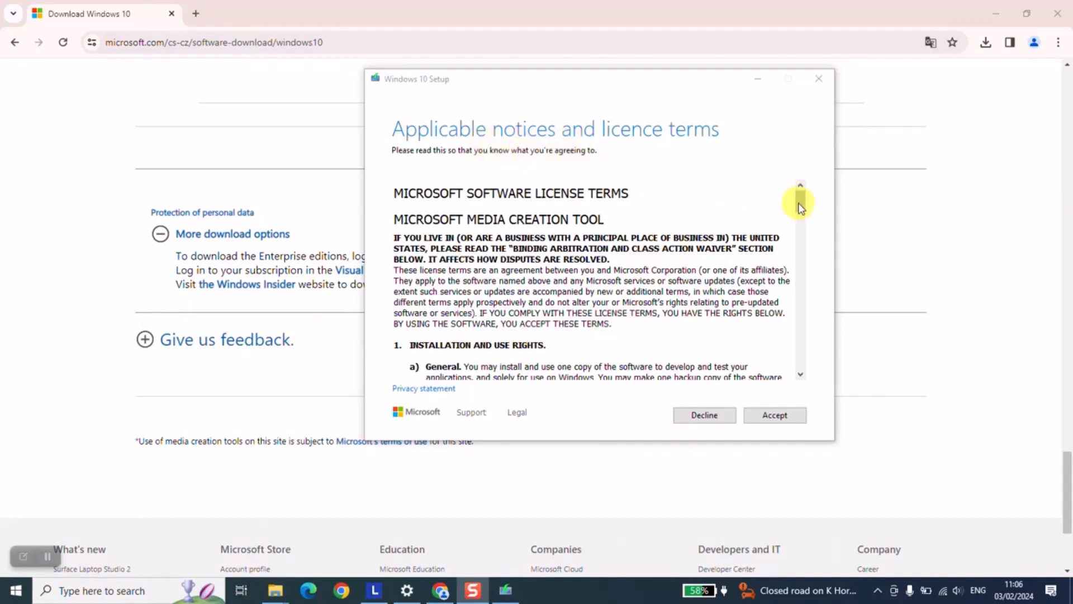
# Scroll through the licence terms and accept them.
pyautogui.moveTo(800, 207); pyautogui.dragTo(800, 359)
pyautogui.click(760, 416)
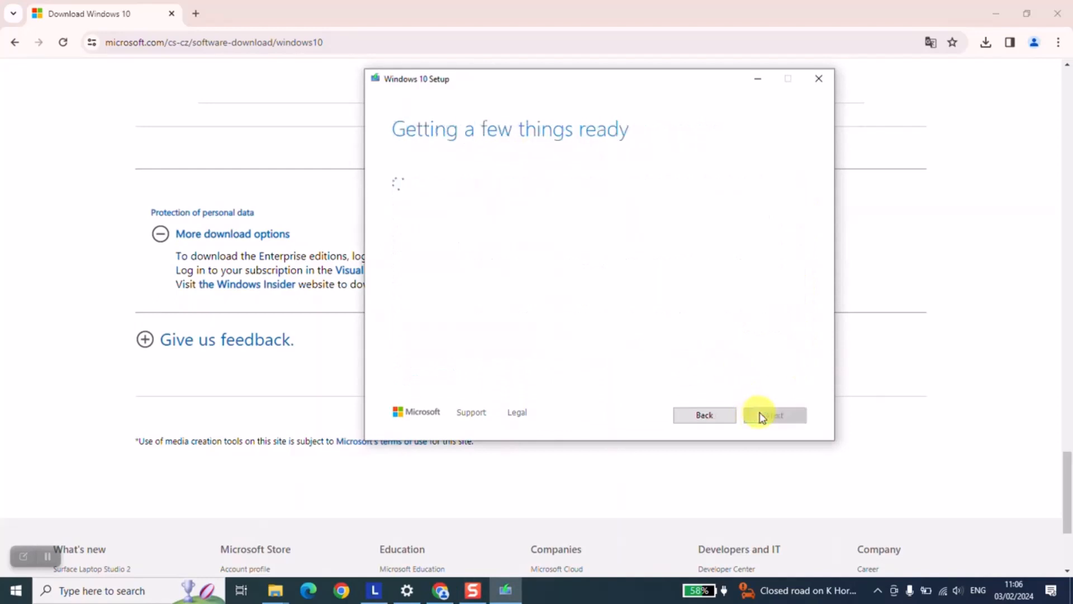
pyautogui.click(49, 557)
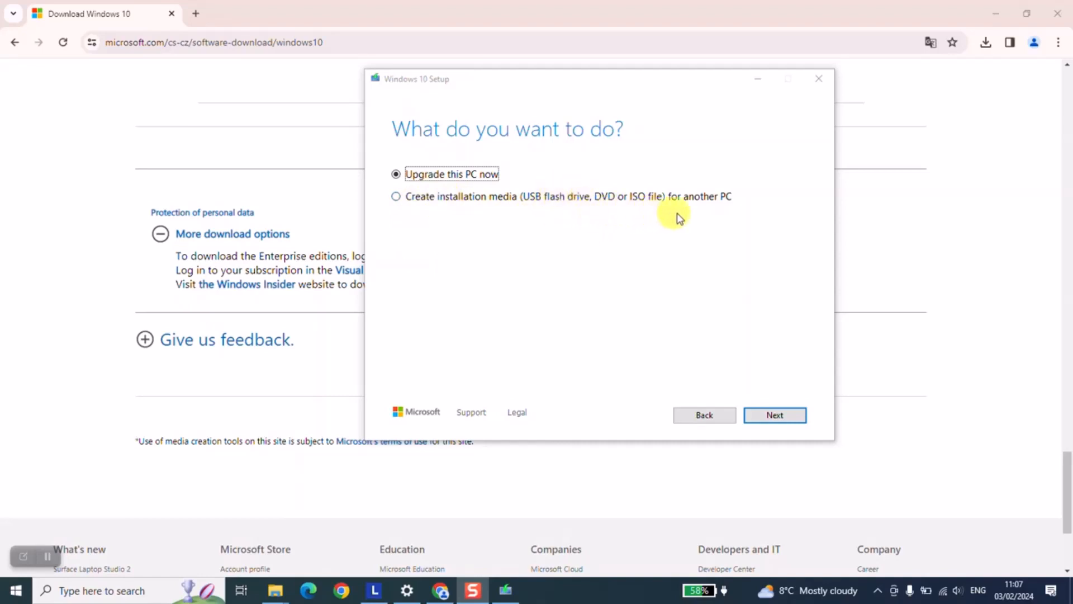
# Choose 'Create installation media for another PC' and untick the recommended options.
pyautogui.click(404, 197)
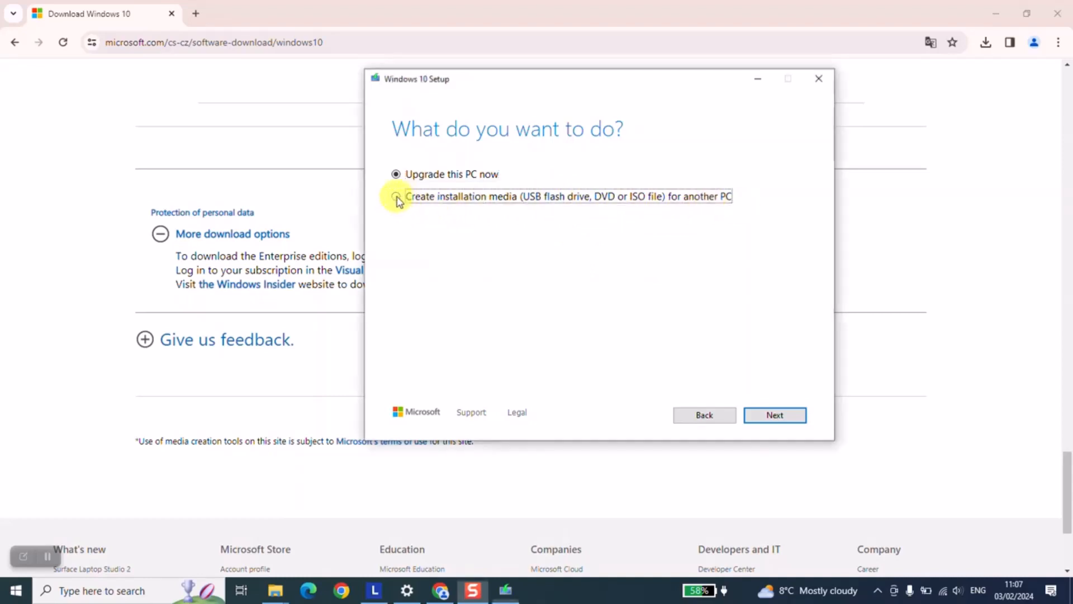
pyautogui.click(769, 413)
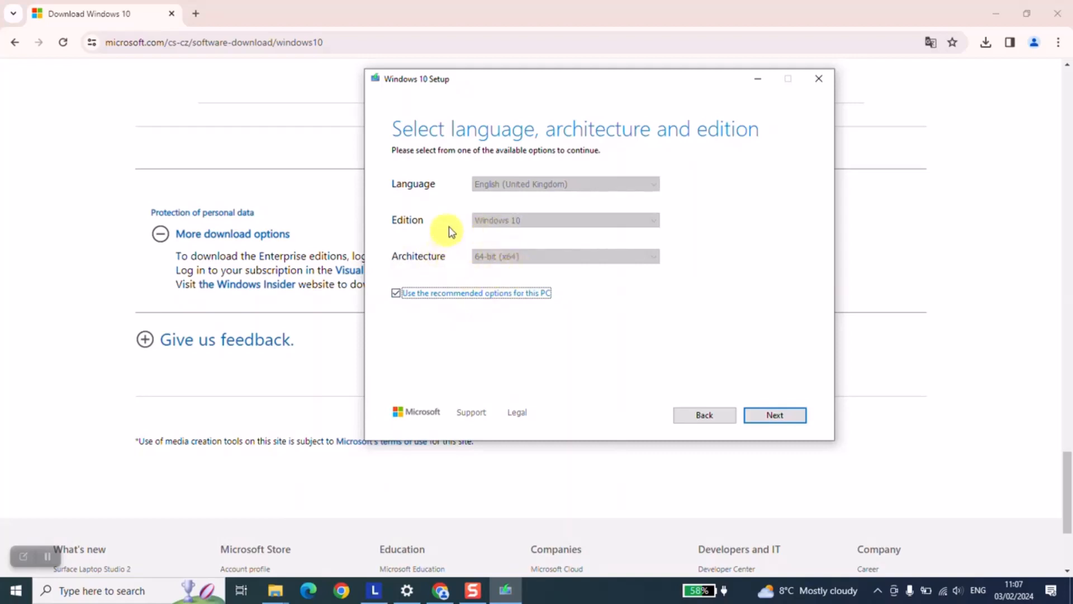
pyautogui.click(396, 296)
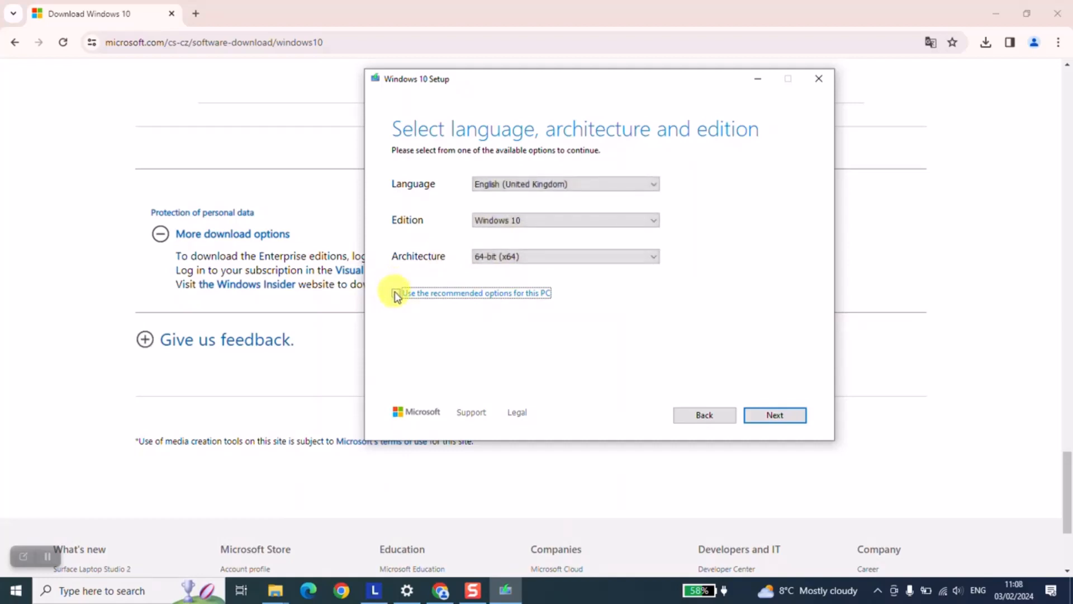
# Type dxdiag into the taskbar search box.
pyautogui.click(143, 590)
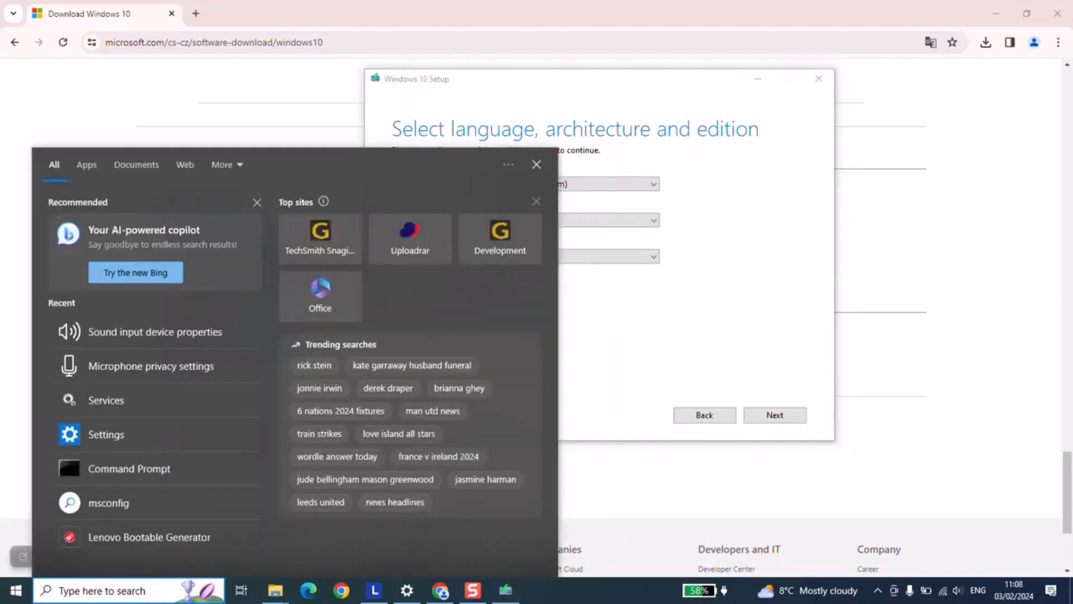
pyautogui.write('dxdiag')
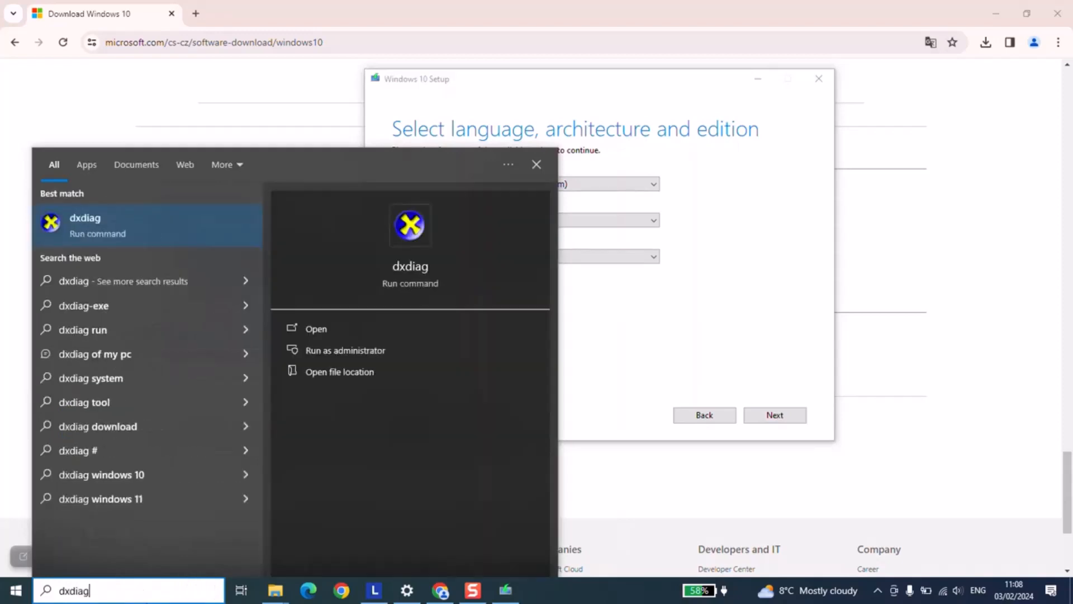
# Check in dxdiag that the PC runs Windows 10 Pro 64-bit, then return to setup.
pyautogui.click(126, 224)
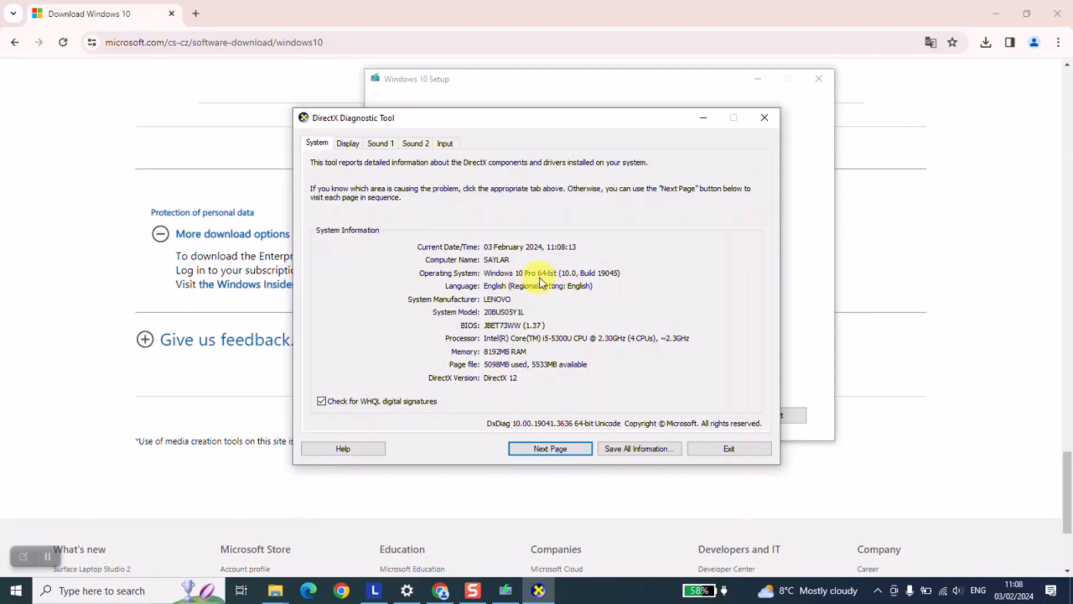
pyautogui.click(603, 102)
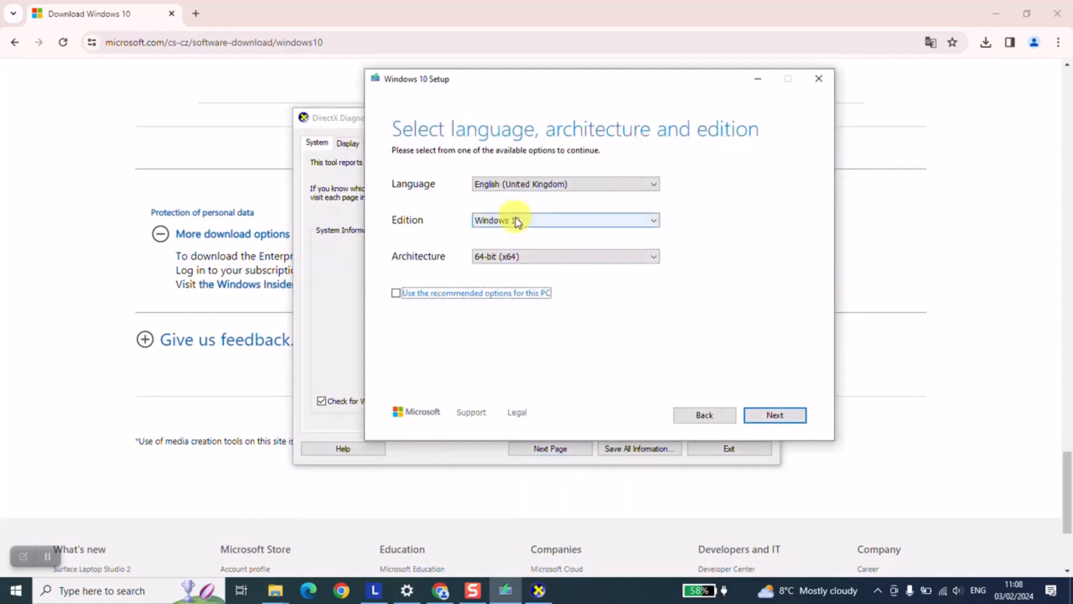
pyautogui.click(348, 118)
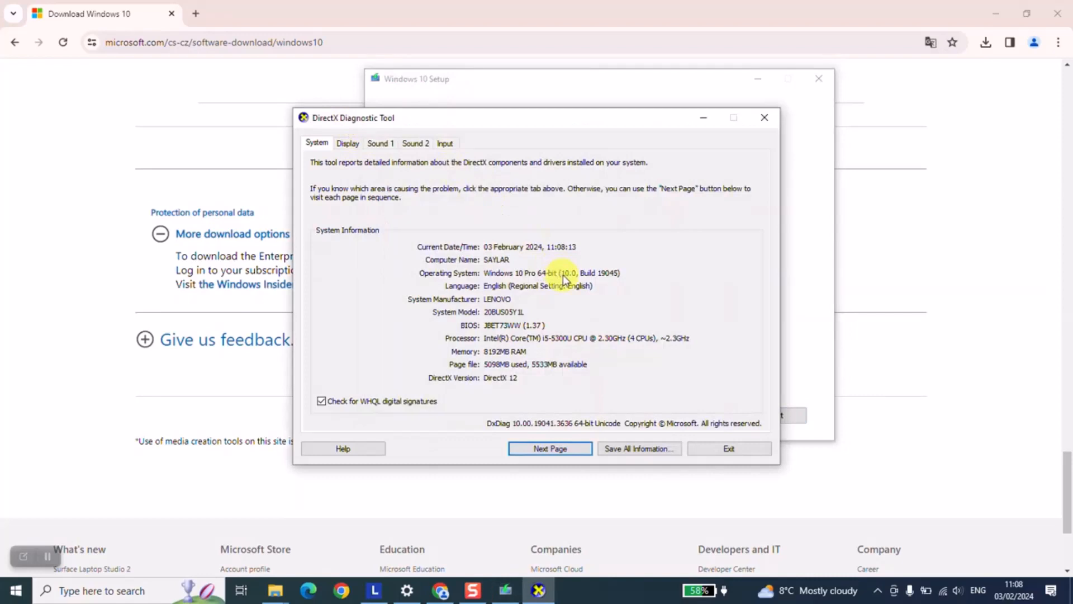
pyautogui.click(584, 89)
pyautogui.click(539, 255)
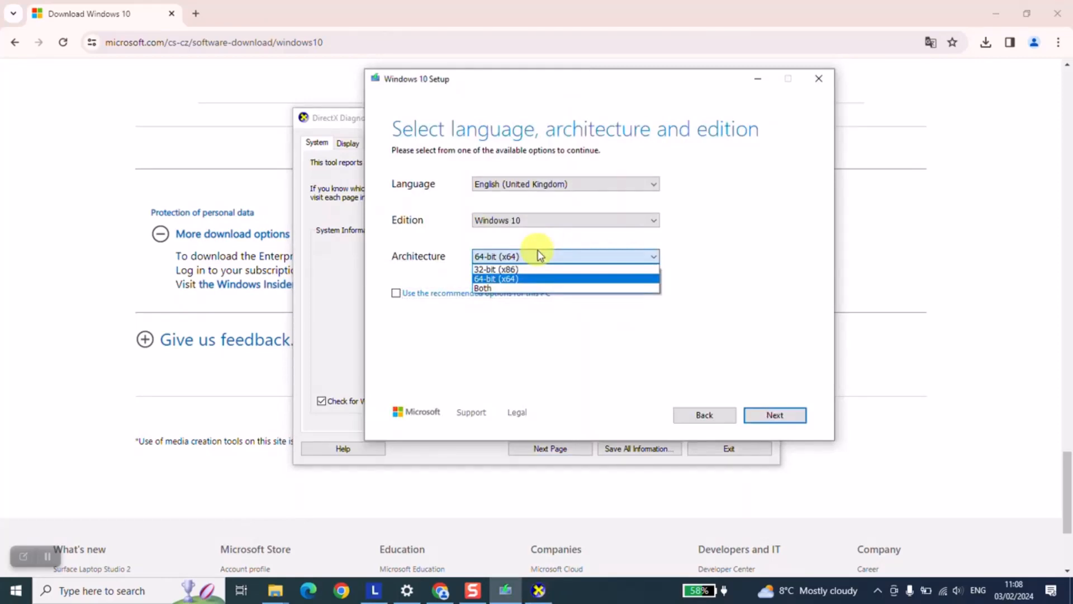
# Set the architecture to 64-bit (x64).
pyautogui.click(502, 287)
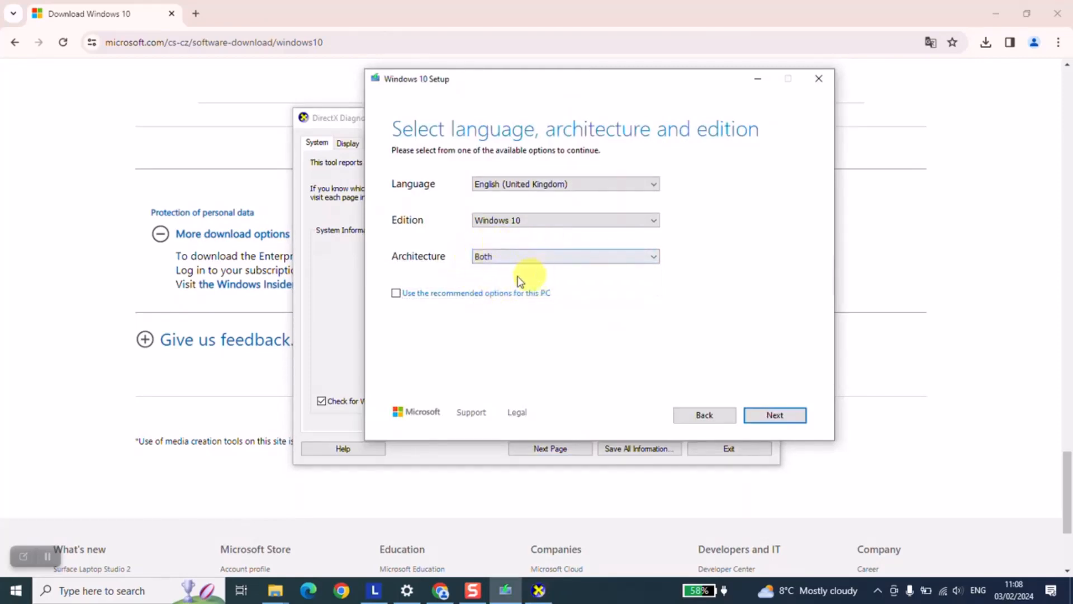
pyautogui.click(505, 257)
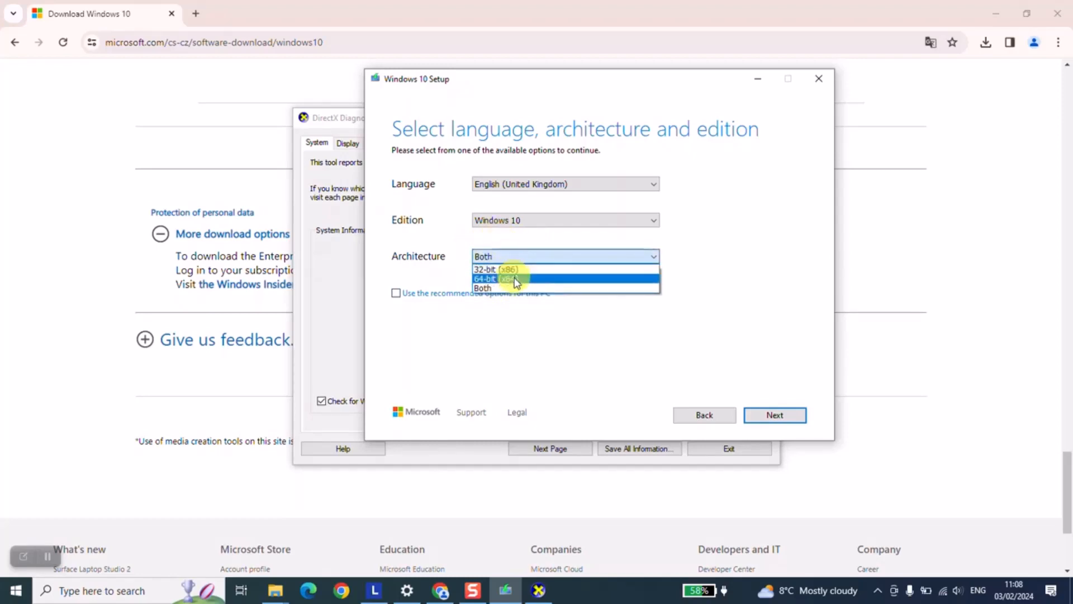
pyautogui.click(514, 280)
# Keep English (United Kingdom) and the Windows 10 edition, then continue.
pyautogui.click(508, 184)
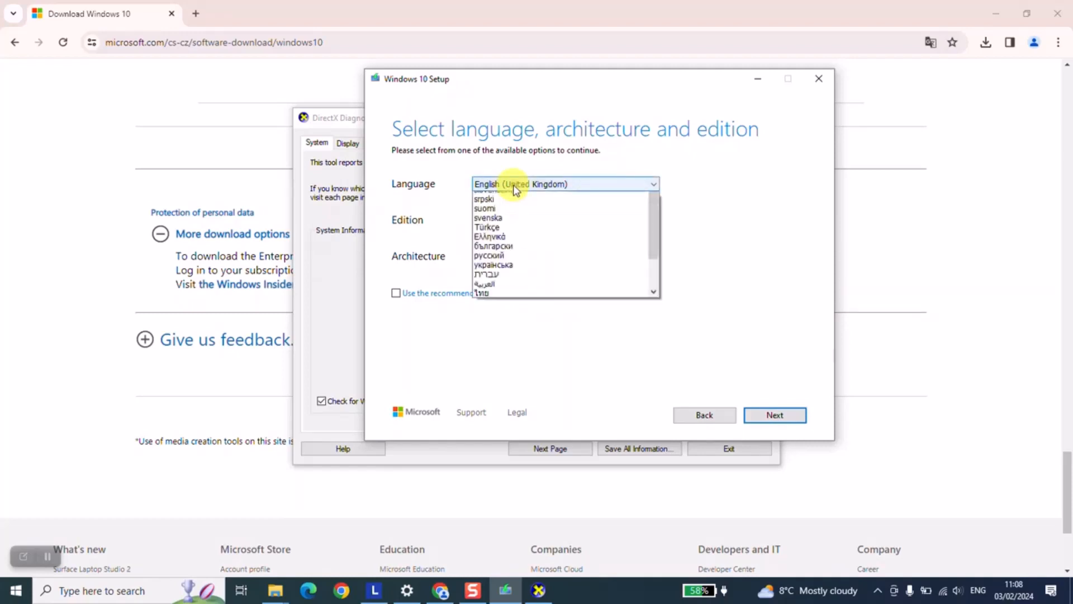
pyautogui.scroll(-2, 528, 285)
pyautogui.scroll(3, 536, 293)
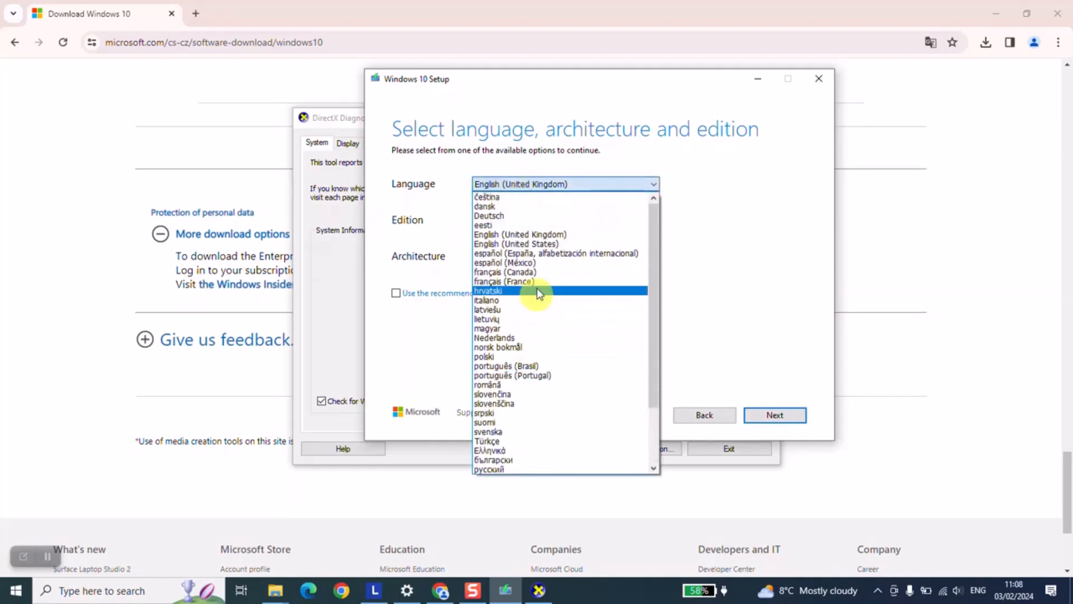
pyautogui.click(777, 207)
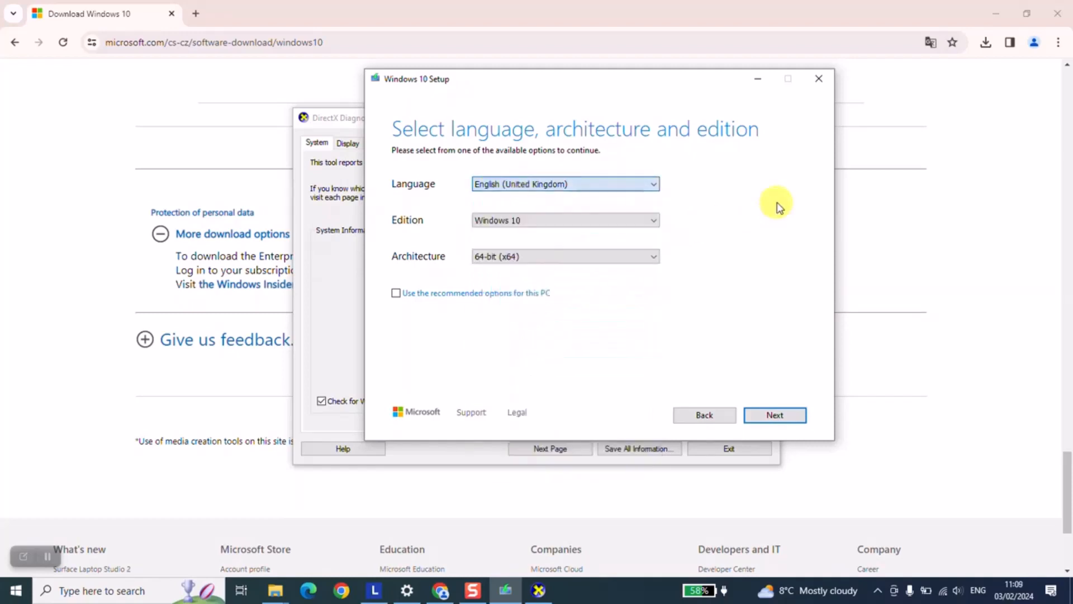
pyautogui.click(616, 183)
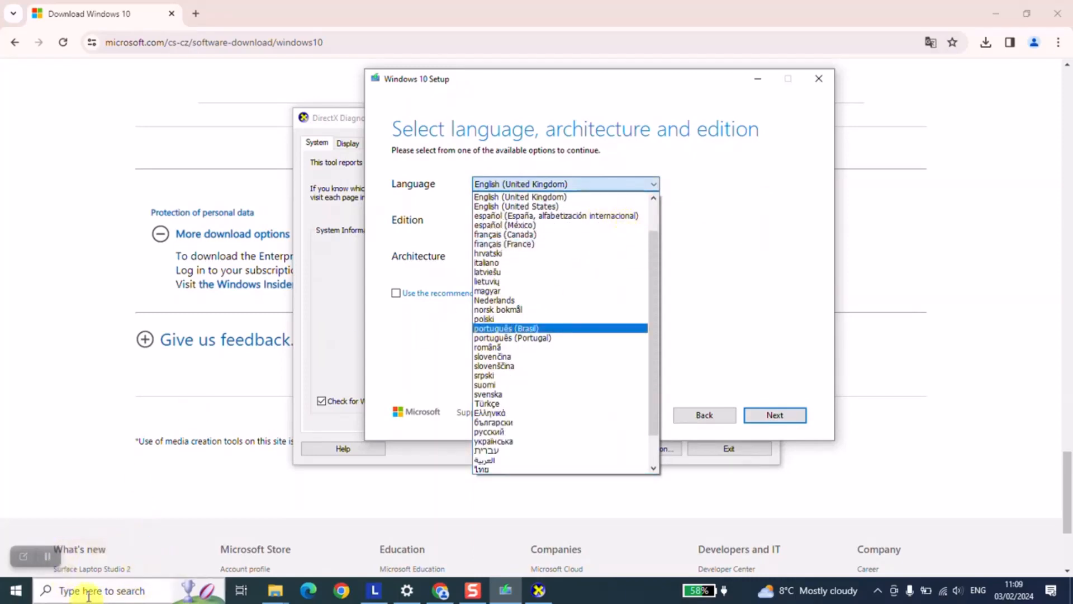
pyautogui.click(736, 289)
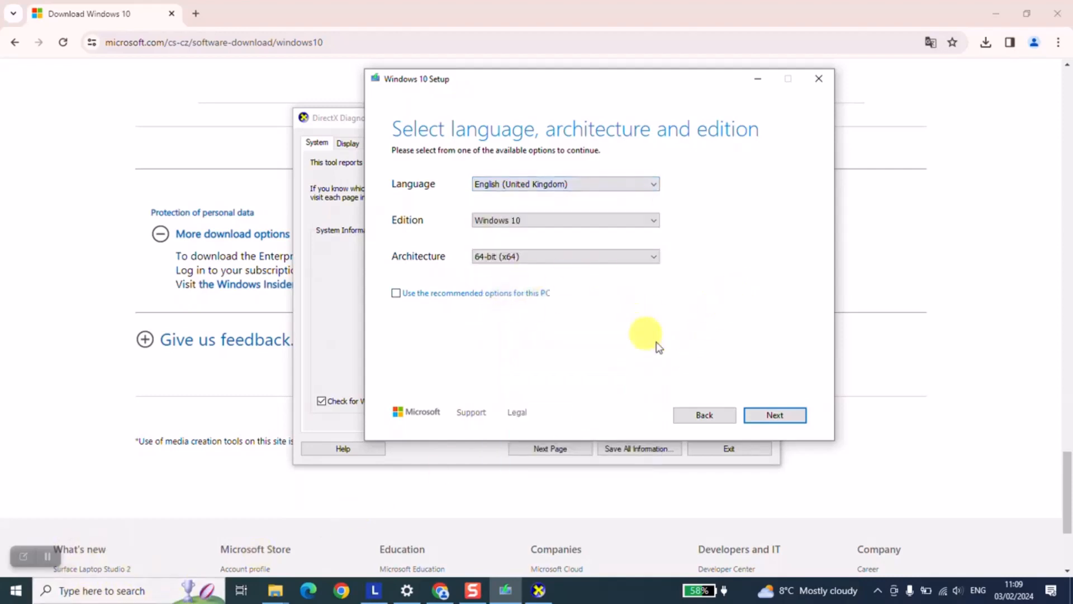
pyautogui.click(653, 221)
pyautogui.click(651, 233)
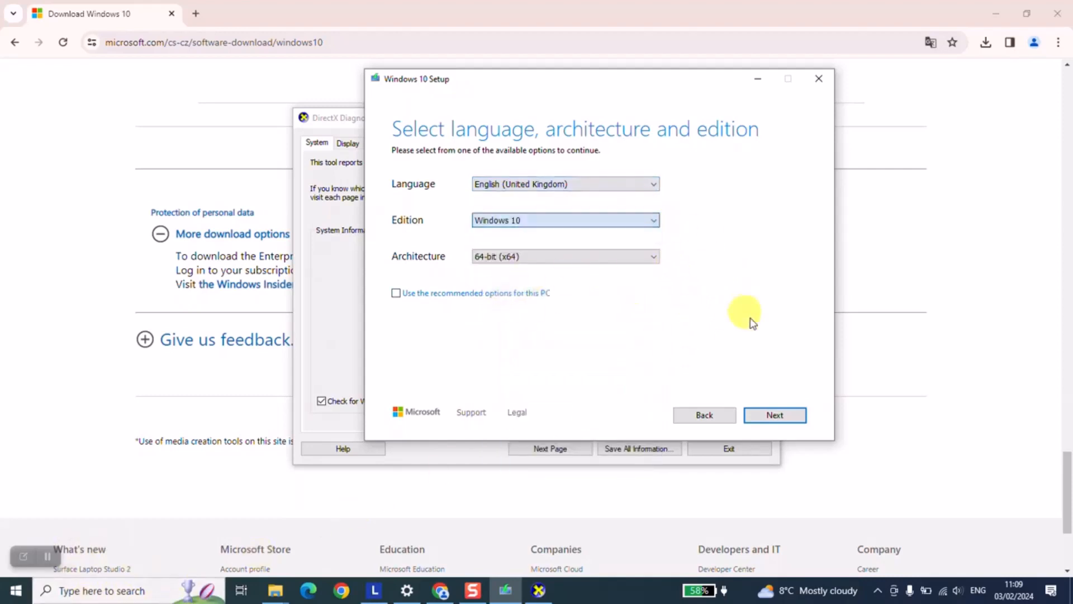
pyautogui.click(774, 416)
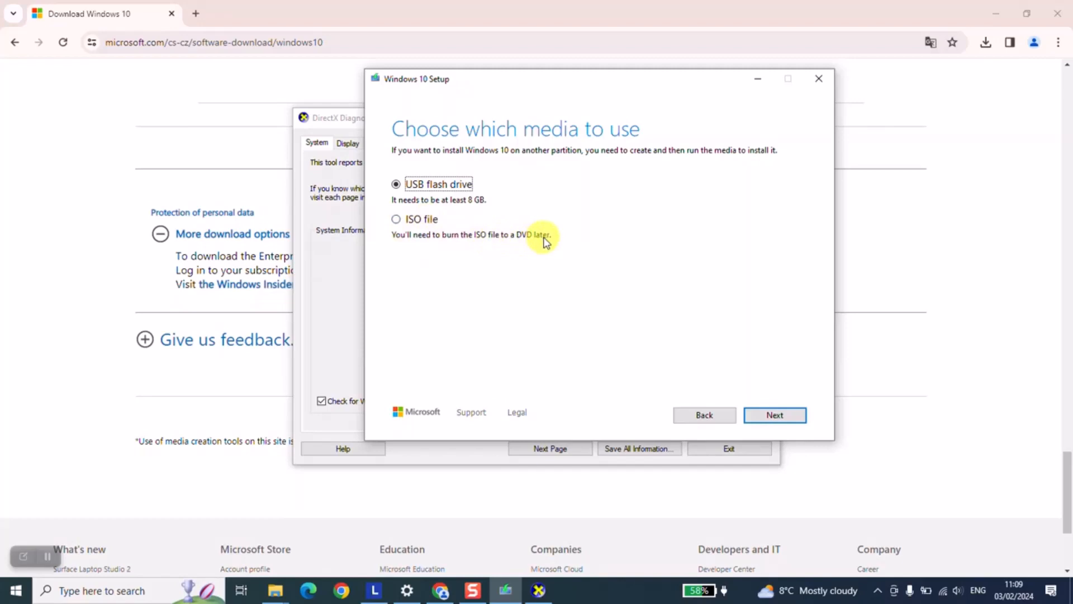
# Select ISO file as the media to create and proceed to the save location.
pyautogui.click(420, 220)
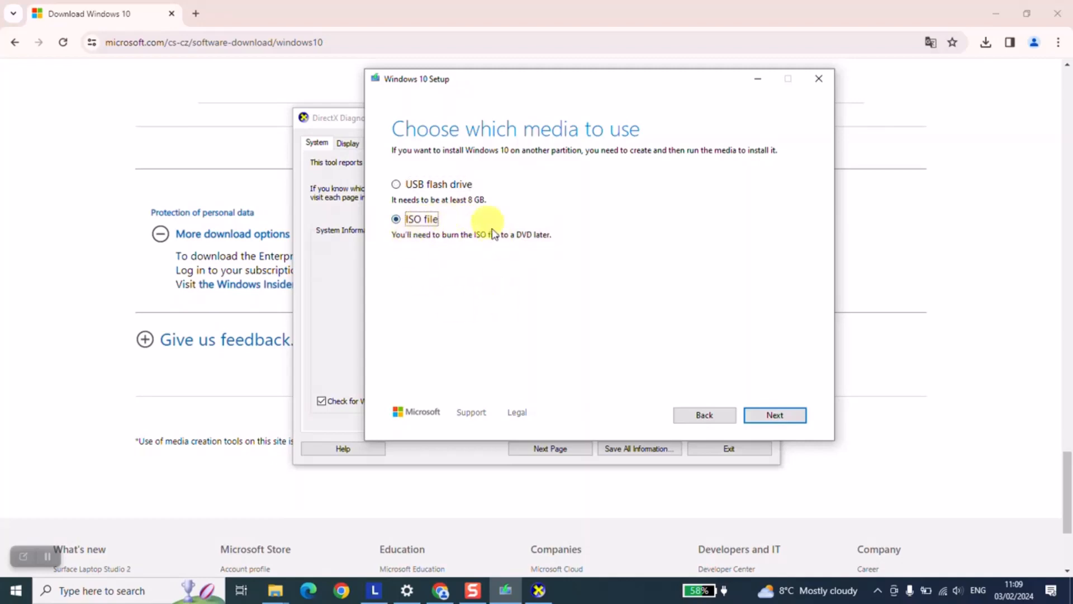
pyautogui.click(779, 412)
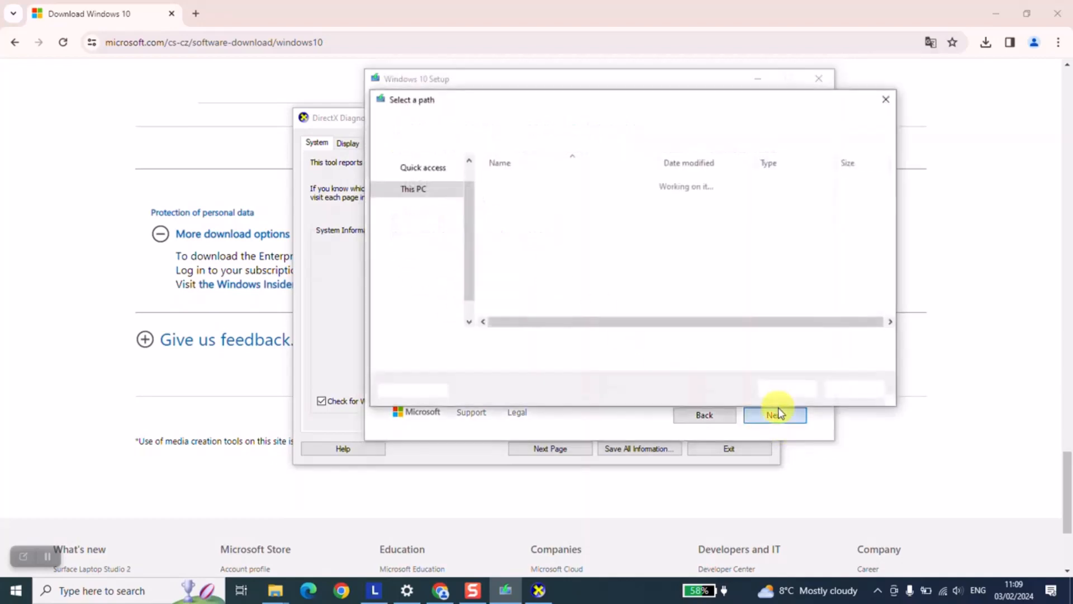
# Save the ISO as 'Windows 10' on the ESD-USB (D:) drive to begin downloading.
pyautogui.scroll(-4, 442, 227)
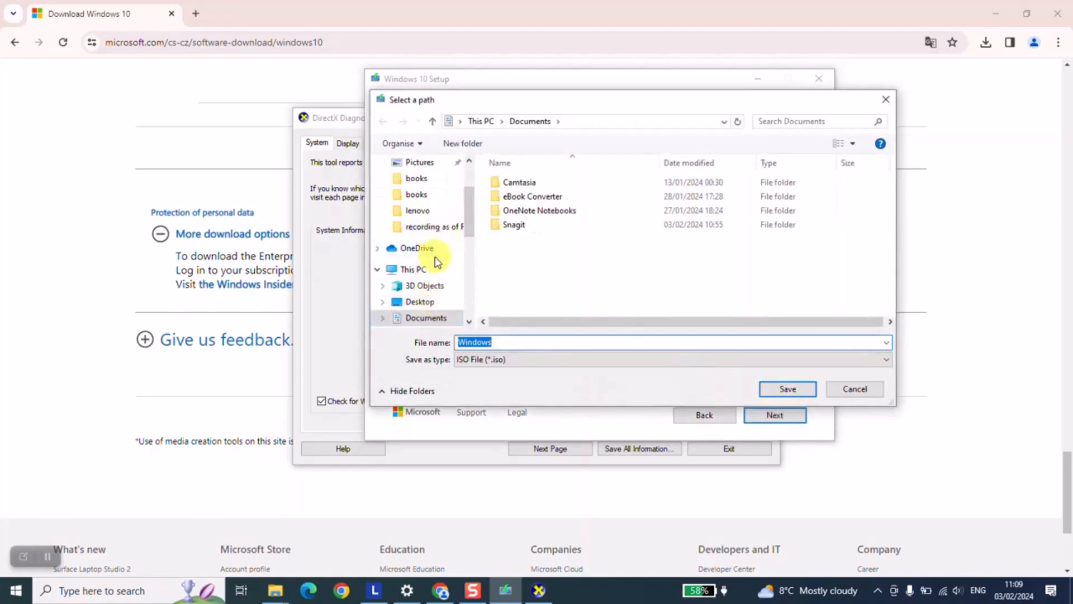
pyautogui.scroll(5, 435, 263)
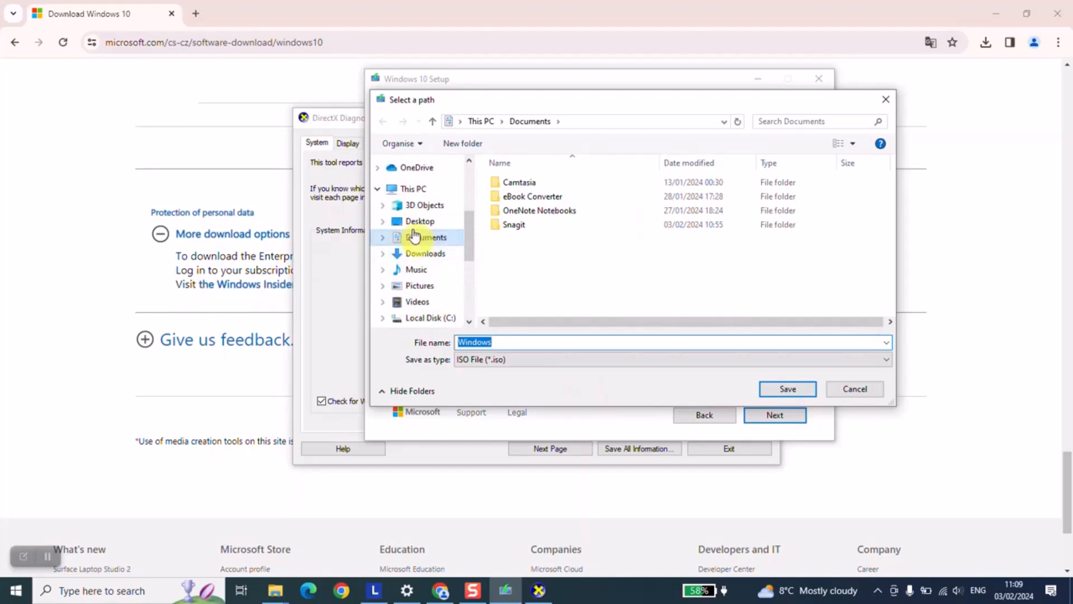
pyautogui.click(412, 188)
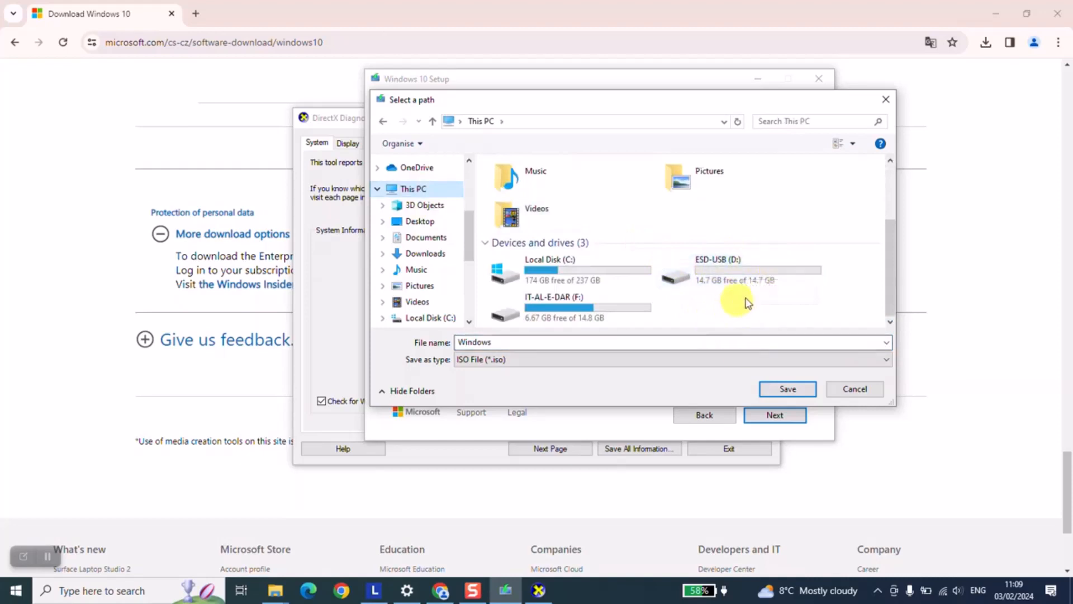
pyautogui.doubleClick(710, 268)
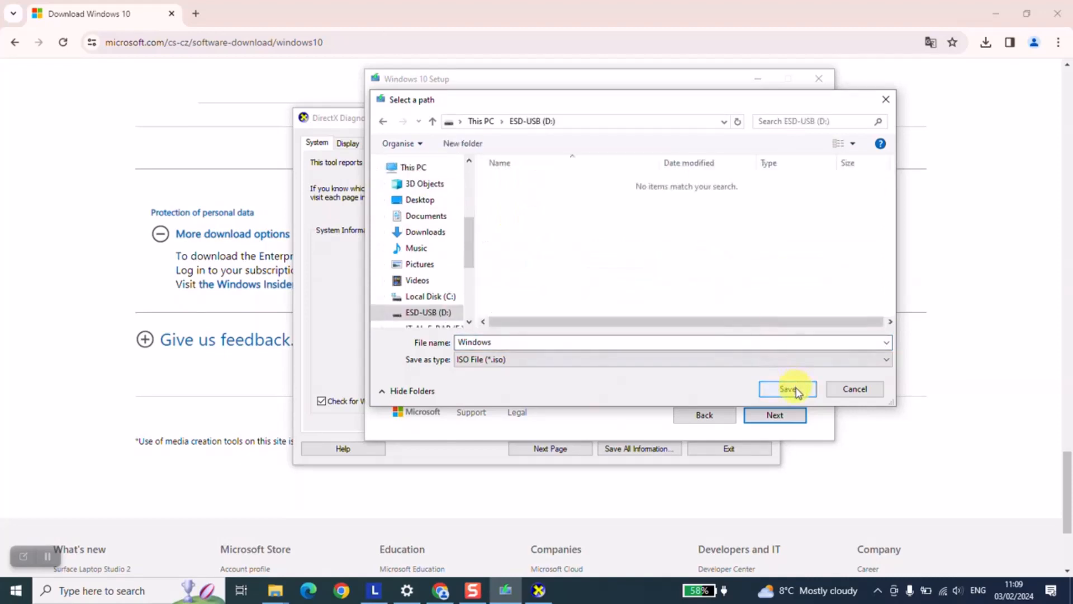
pyautogui.doubleClick(576, 348)
pyautogui.write('10')
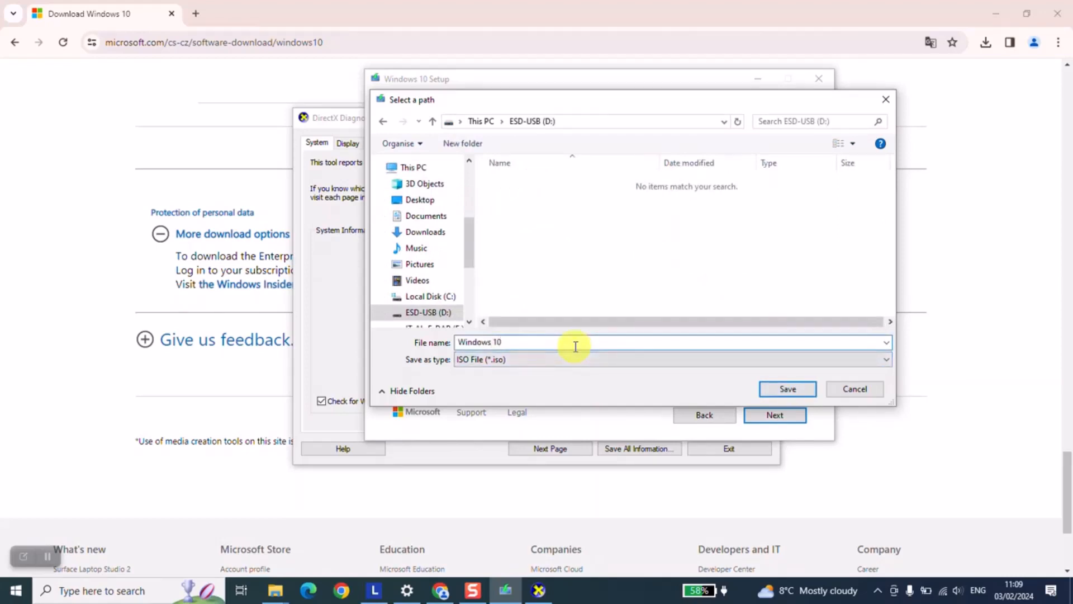
pyautogui.click(777, 388)
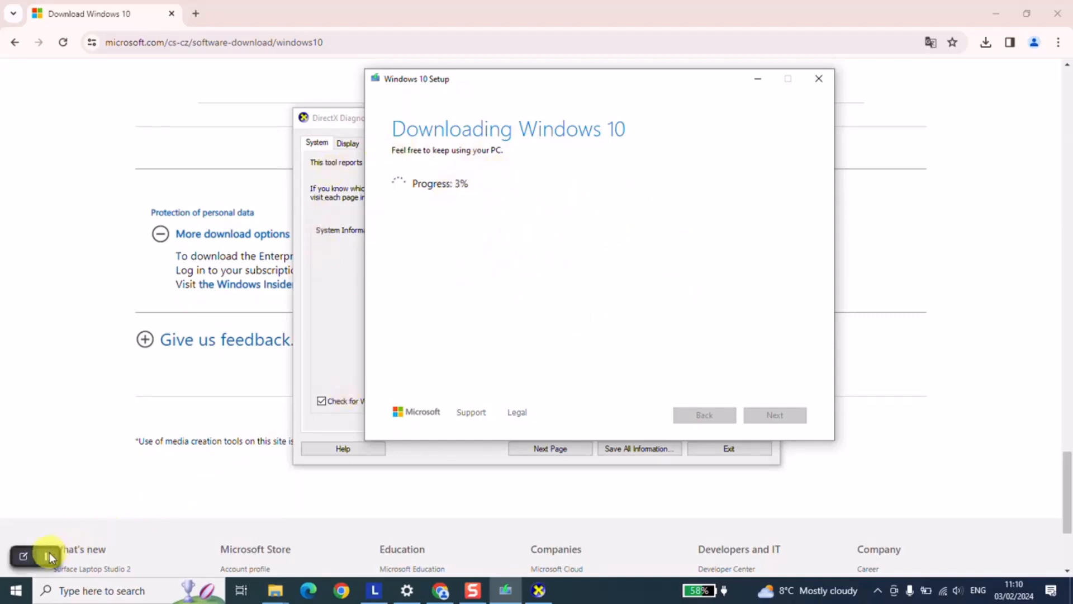
# After the download completes, open File Explorer to view the Windows 10 ISO on ESD-USB (D:).
pyautogui.click(49, 552)
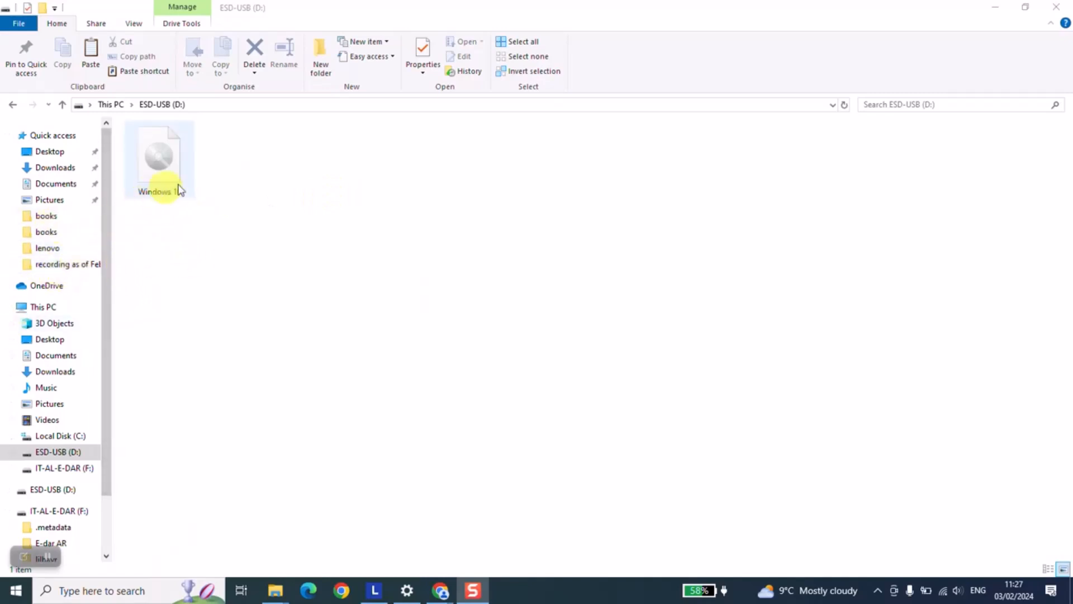
pyautogui.click(173, 215)
pyautogui.click(170, 170)
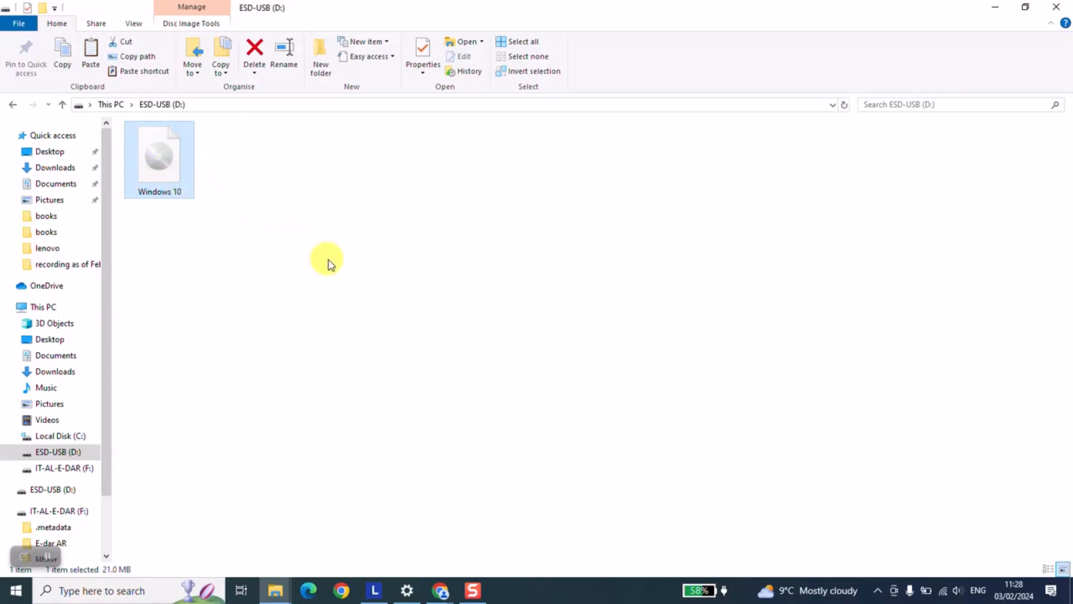
pyautogui.click(474, 592)
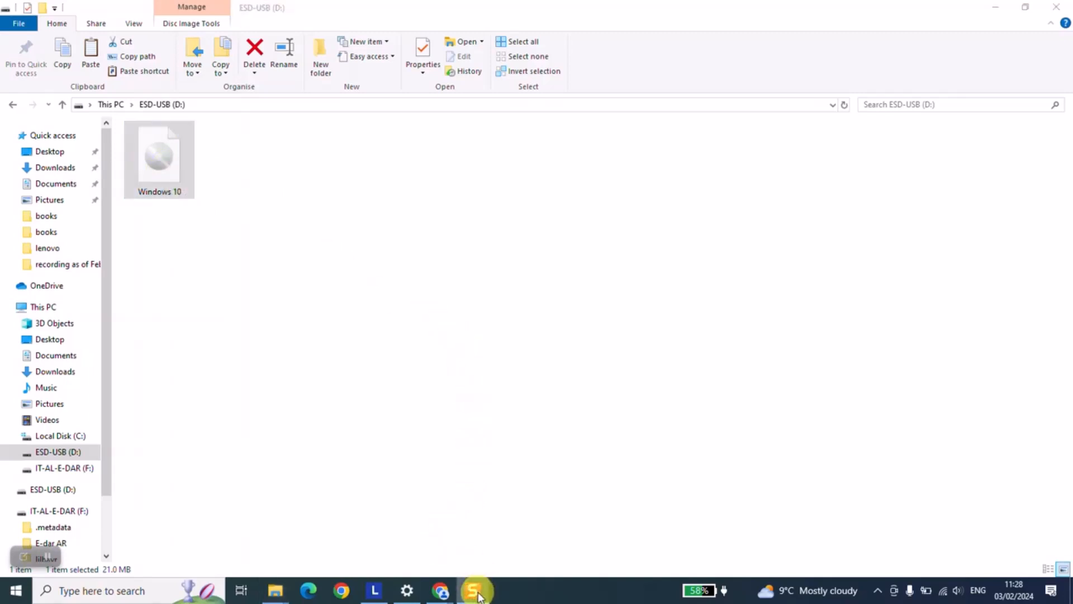